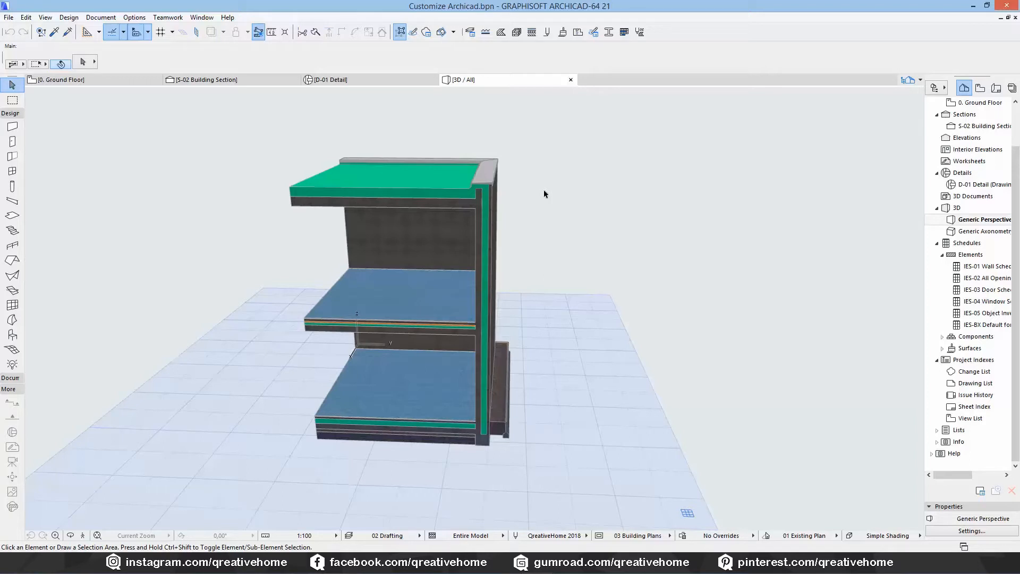
Show the Favorites palette.
click(202, 17)
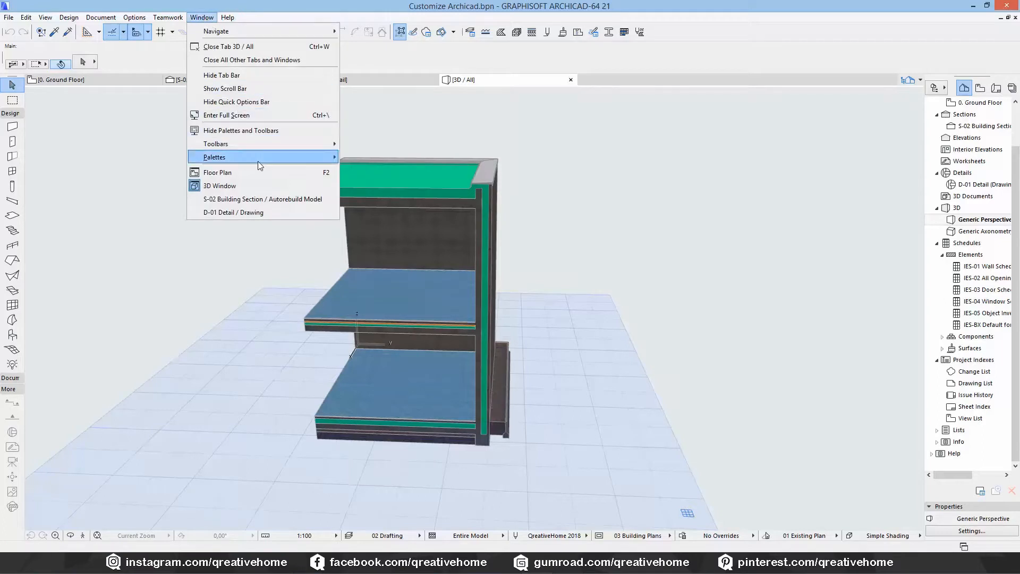
mouse_move(257, 159)
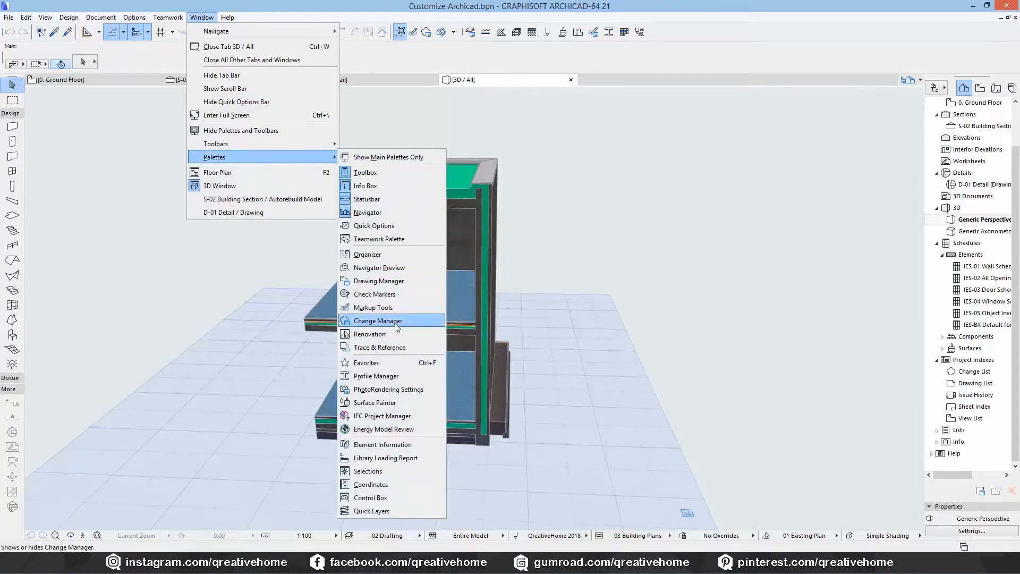
click(371, 364)
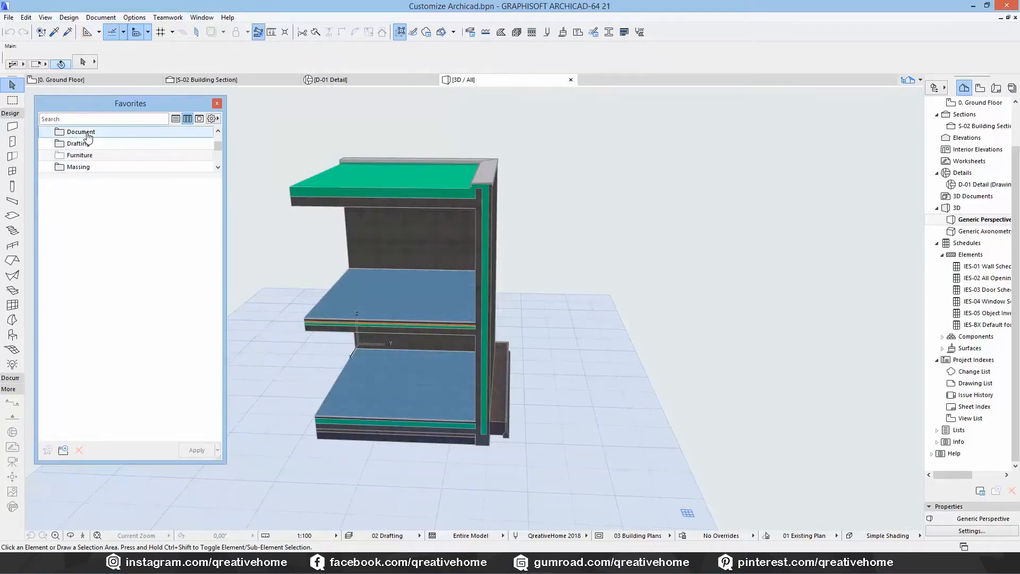
Enlarge the favorites folder list and look through folders such as Drafting, Openings and Detailing.
click(85, 132)
click(92, 144)
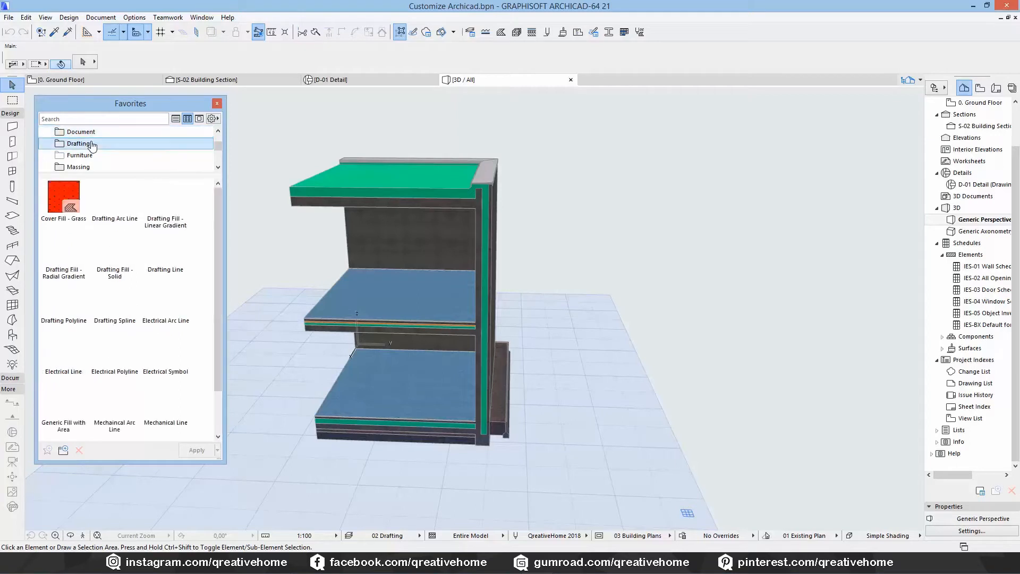
scroll(92, 145, down, 2)
click(94, 156)
drag(104, 176, 102, 240)
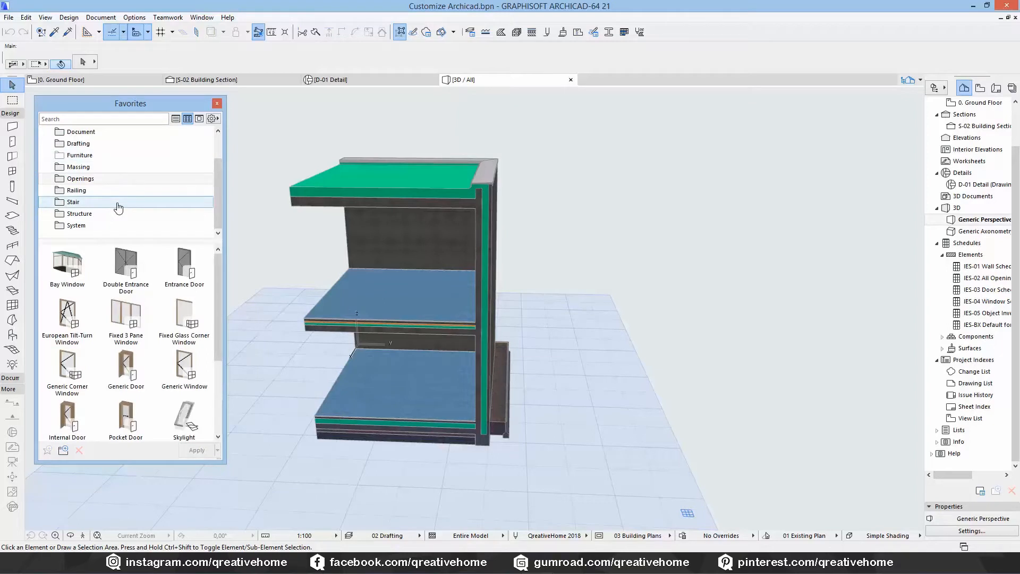
drag(220, 161, 221, 137)
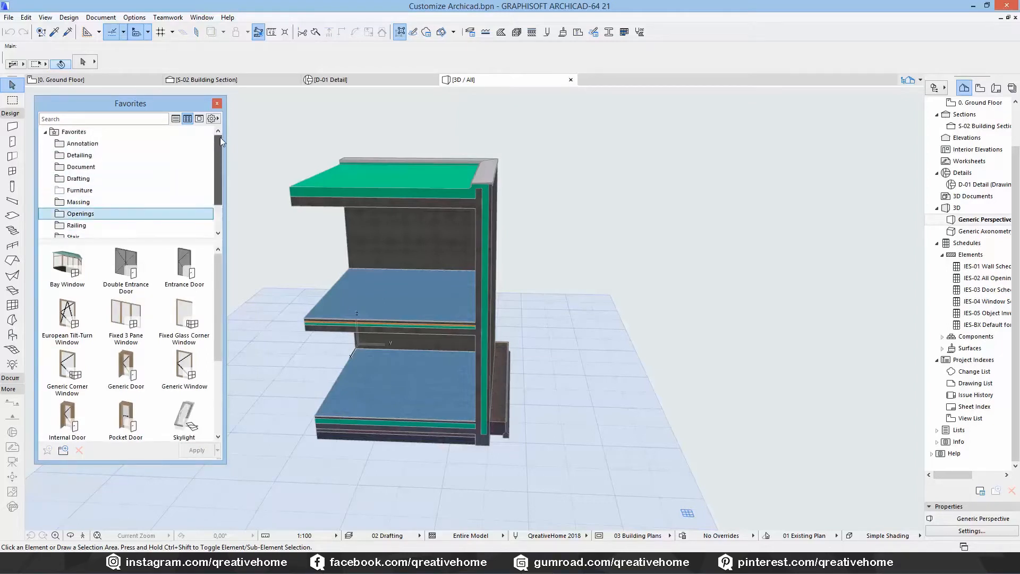
click(122, 156)
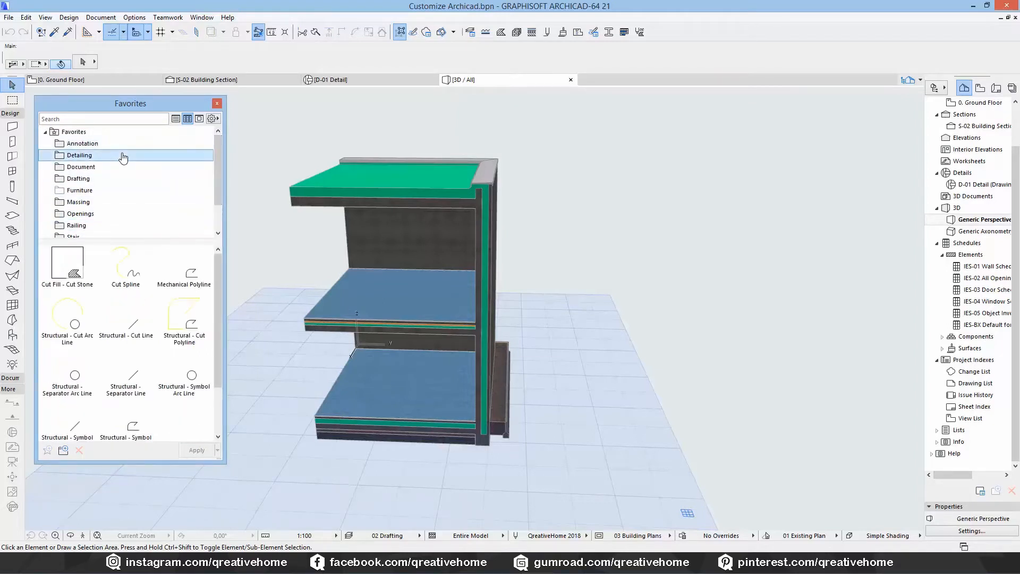
Compare the list, small thumbnail and large thumbnail views of the Detailing favorites, ending on small thumbnails.
click(180, 122)
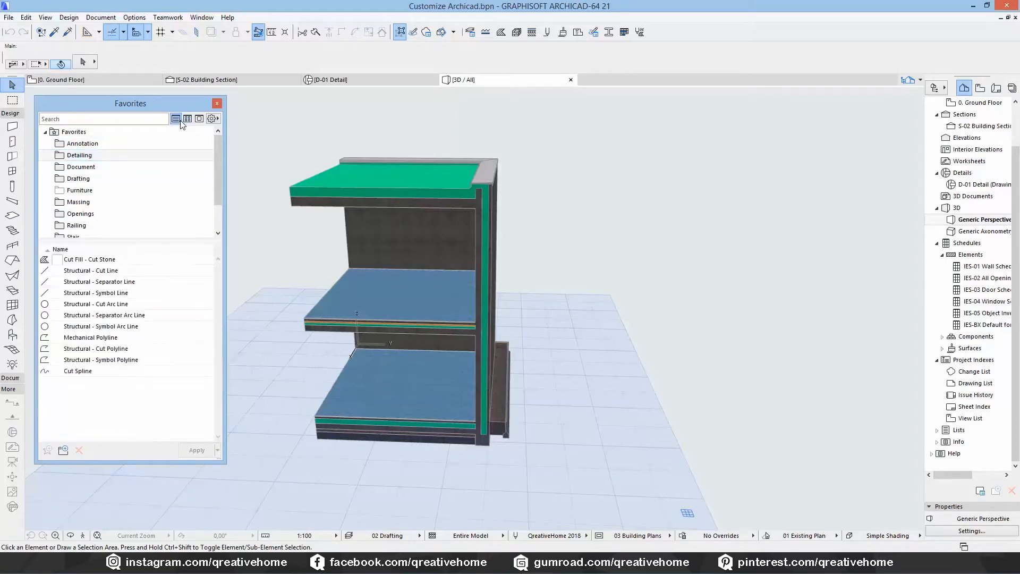
click(188, 122)
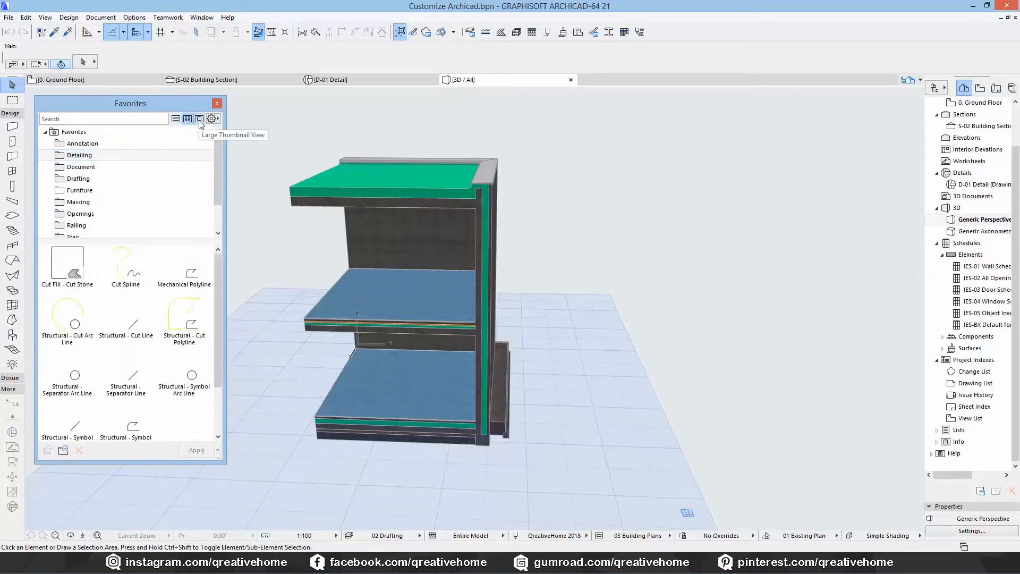
click(199, 121)
click(188, 121)
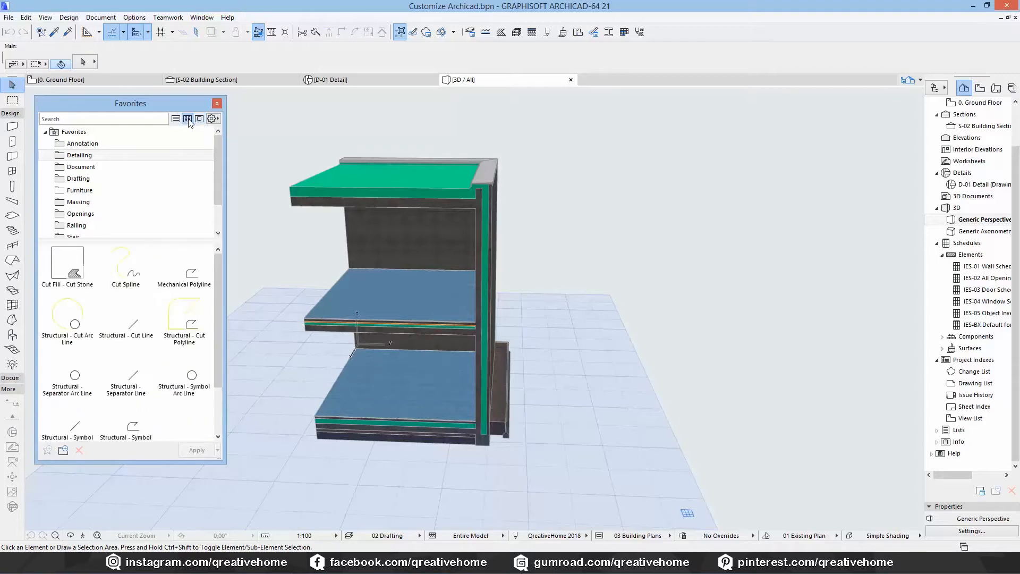
mouse_move(216, 285)
mouse_down()
mouse_move(219, 339)
mouse_move(220, 283)
mouse_up()
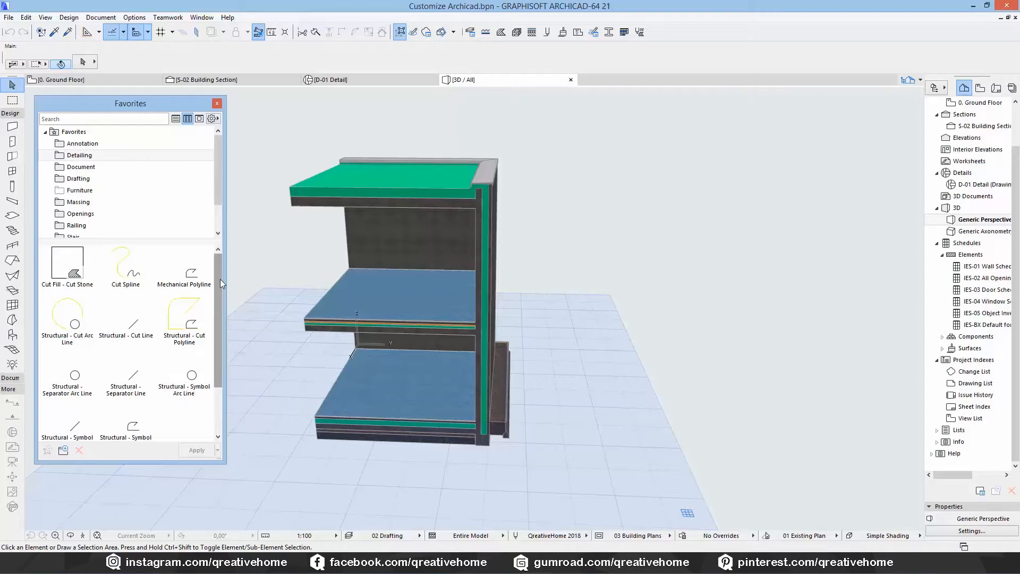
Delete the Generic Door and Generic Window favorites from the Openings folder.
click(98, 206)
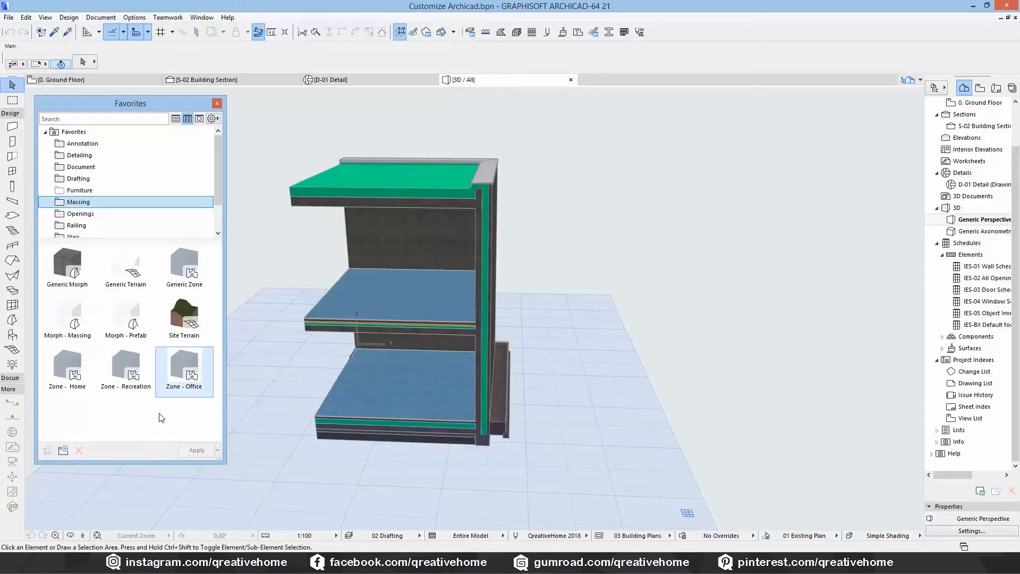
click(128, 215)
mouse_move(220, 265)
mouse_down()
mouse_move(214, 315)
mouse_move(215, 261)
mouse_up()
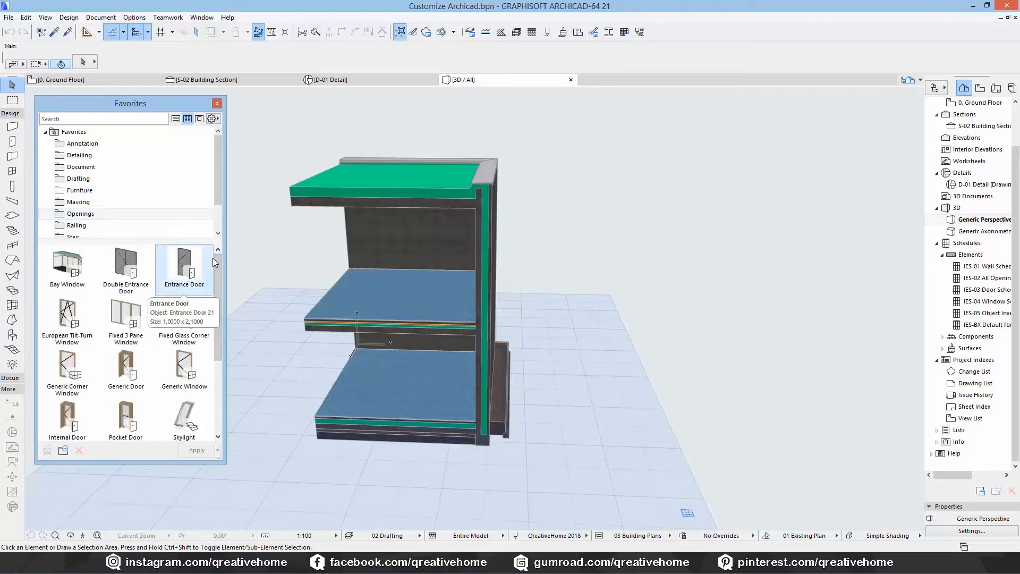
click(128, 366)
click(79, 450)
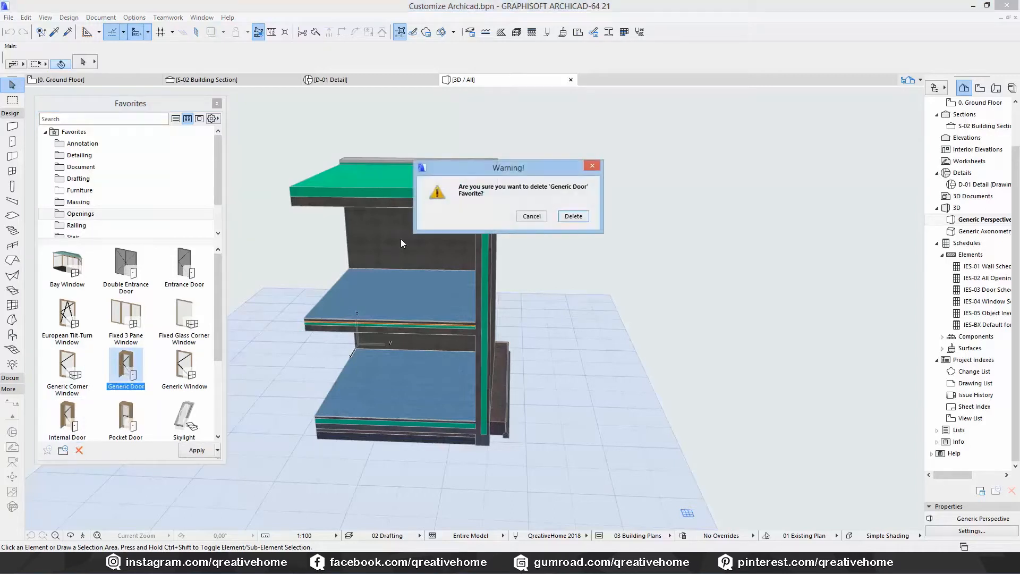
click(577, 216)
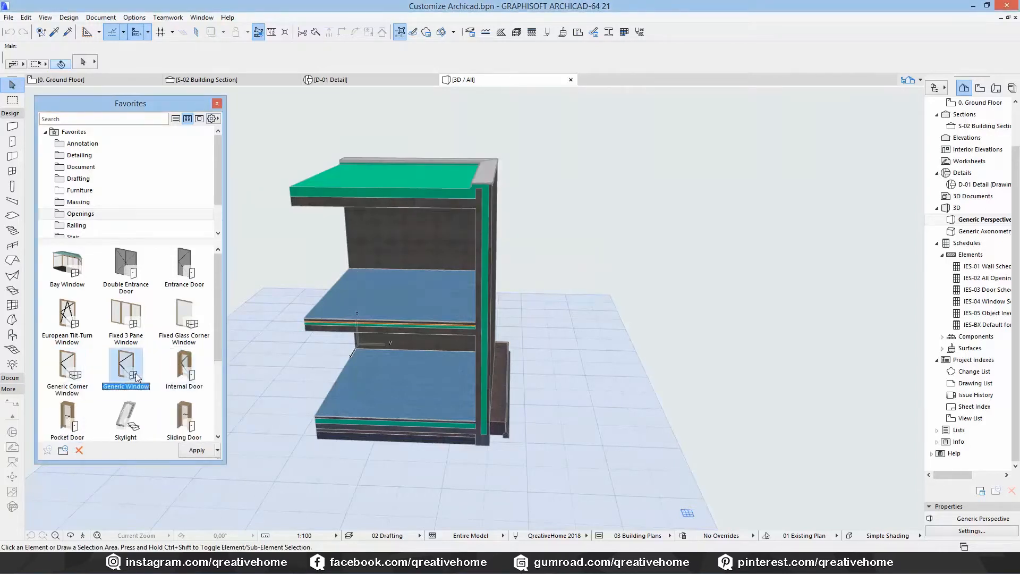
key(Delete)
key(Return)
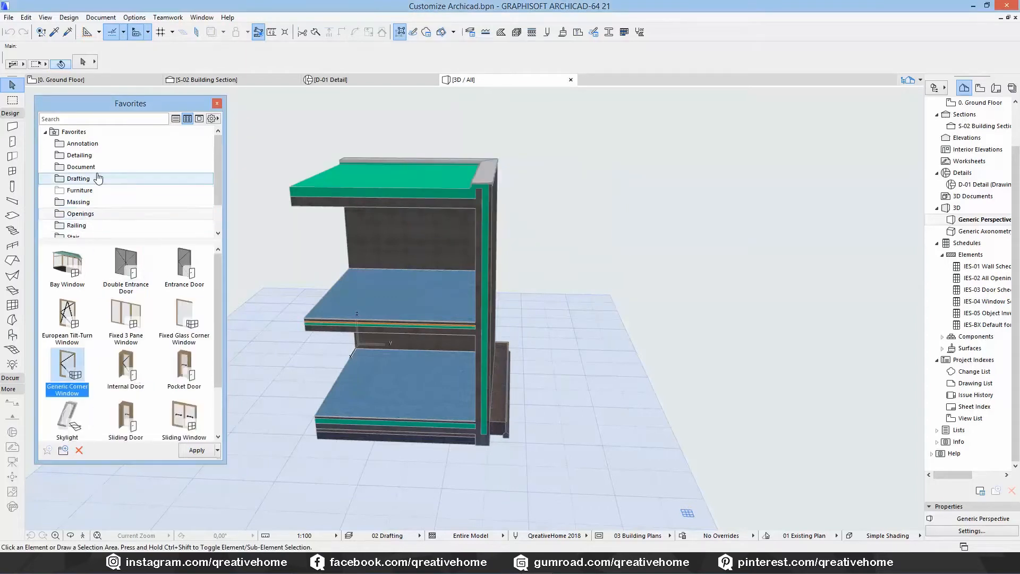
Look through the favorites in the Annotation, System, Openings, Structure and Stair folders.
click(88, 144)
scroll(89, 154, down, 1)
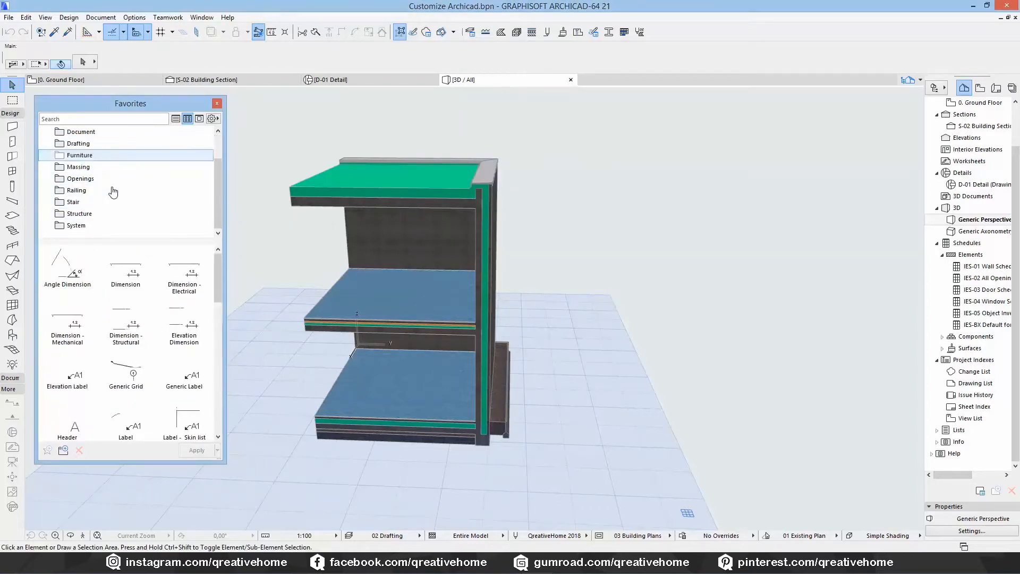
click(101, 225)
click(101, 180)
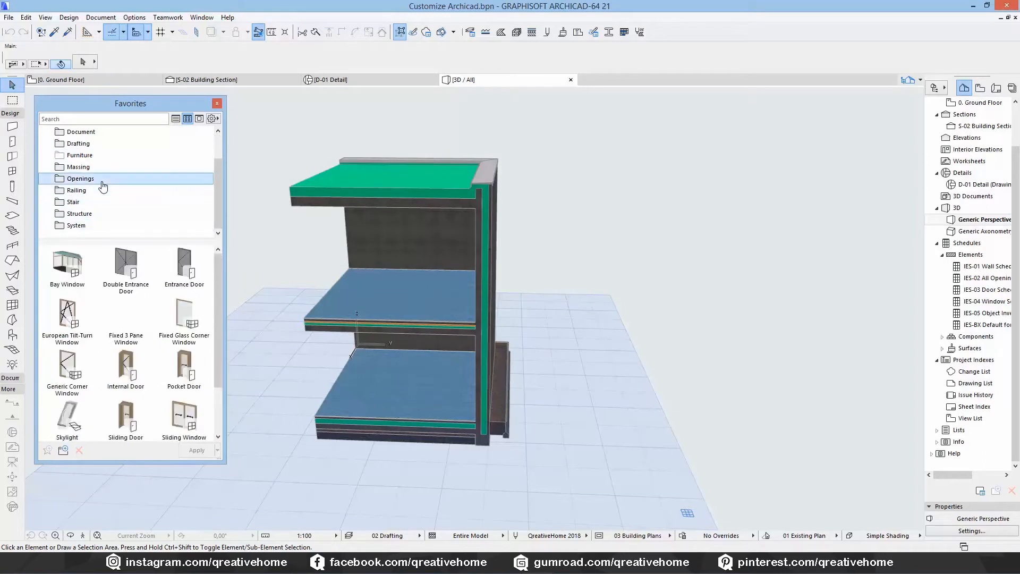
click(101, 212)
click(96, 200)
Delete all favorites in the Railing folder at once, from Basic Railing to Wired Railing Toprail.
click(96, 191)
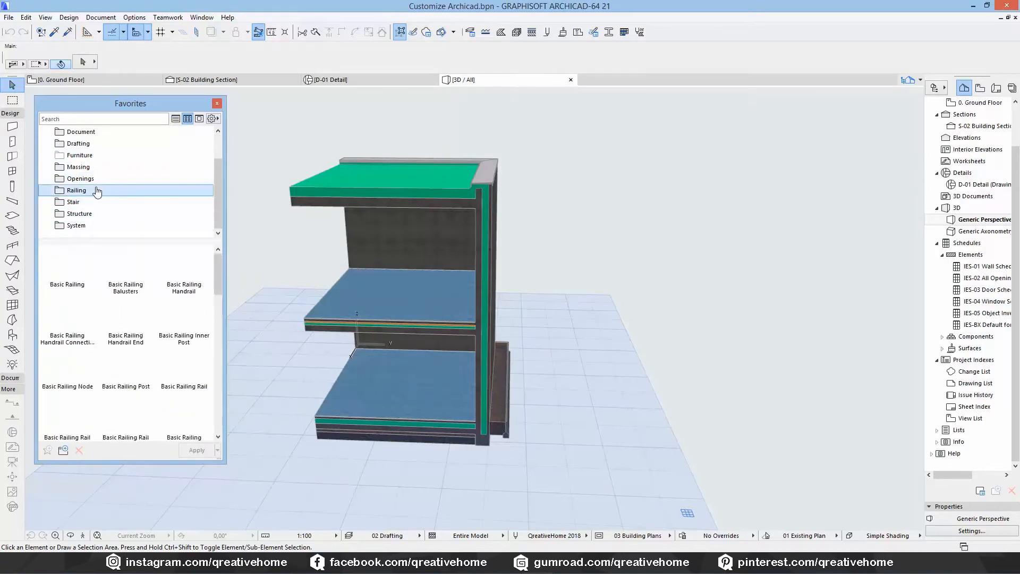
scroll(101, 200, up, 1)
click(67, 266)
scroll(195, 423, down, 5)
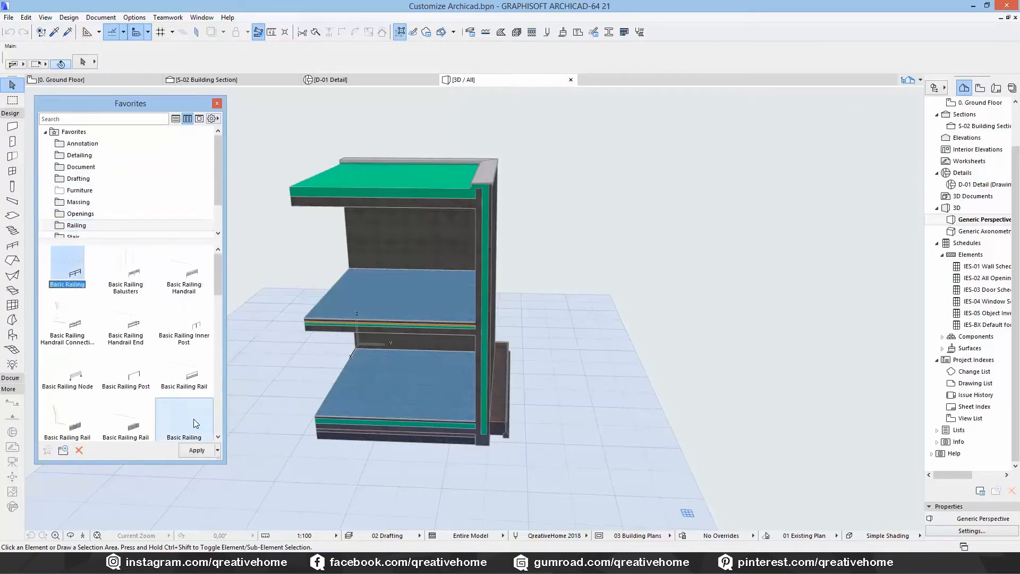
scroll(193, 352, down, 3)
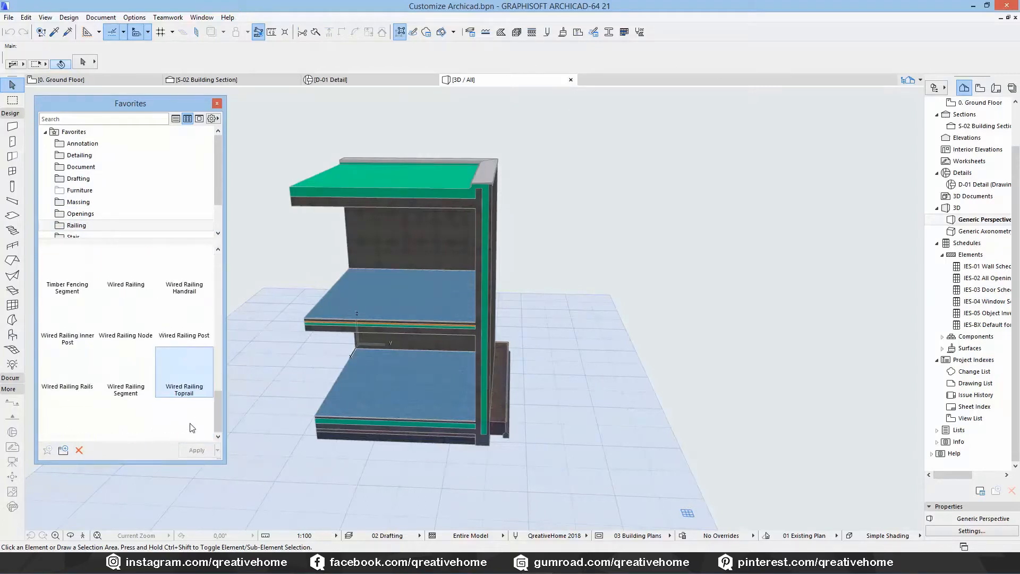
shift+click(187, 376)
click(85, 447)
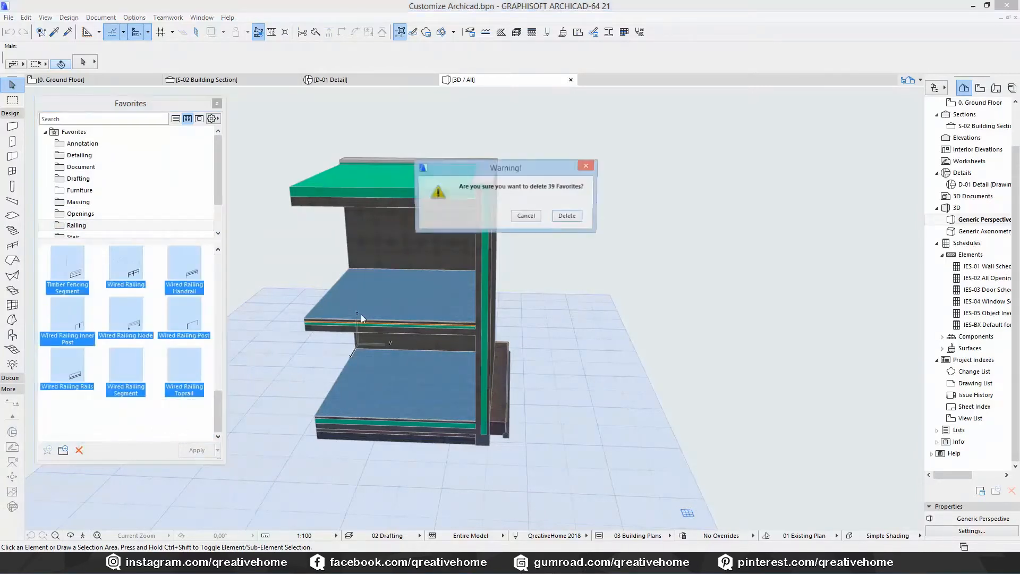
click(574, 213)
click(94, 229)
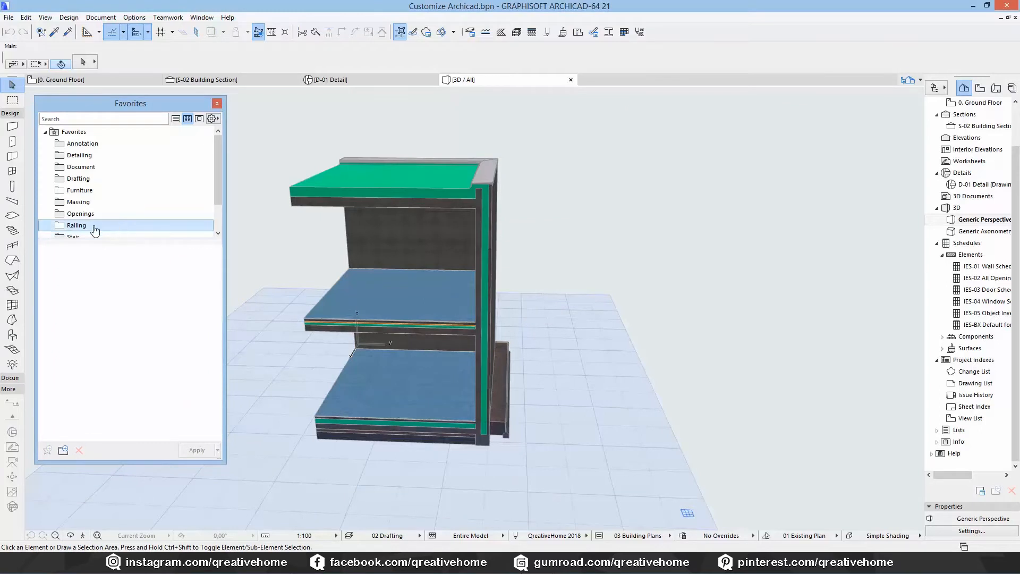
Delete all remaining favorites in the Openings folder, from Bay Window to Sliding Window.
click(93, 213)
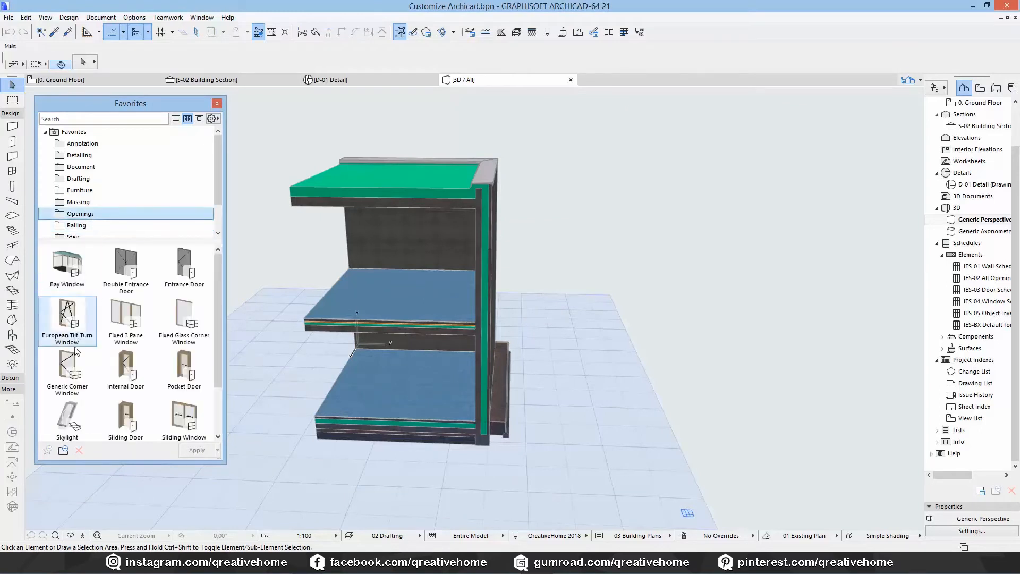
click(67, 265)
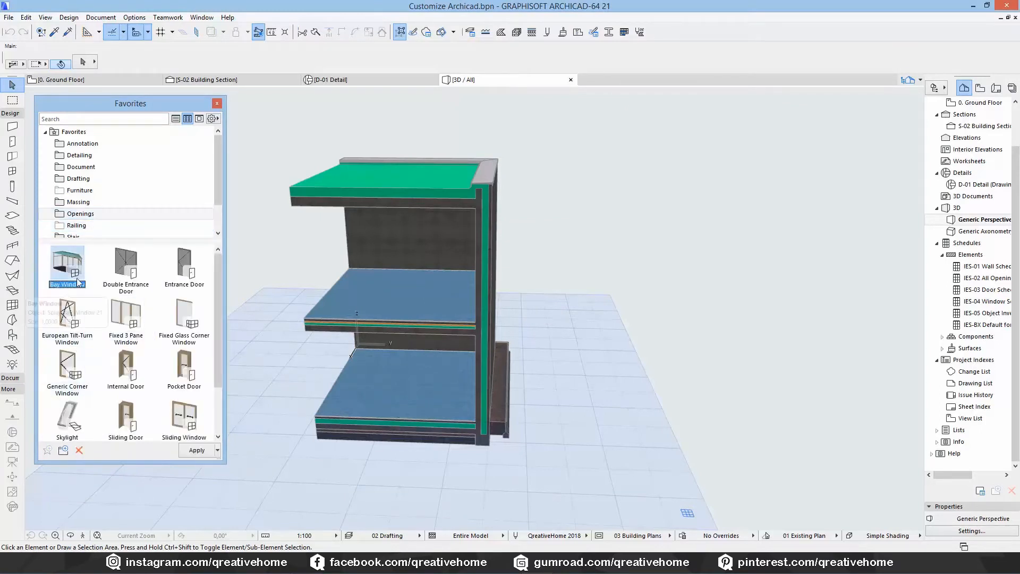
shift+click(184, 420)
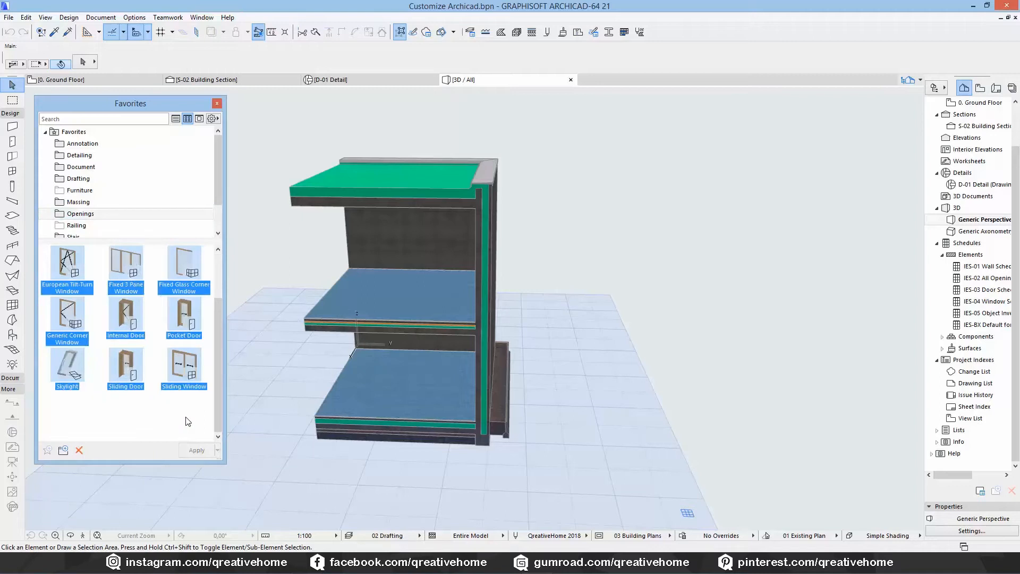
click(80, 450)
click(568, 216)
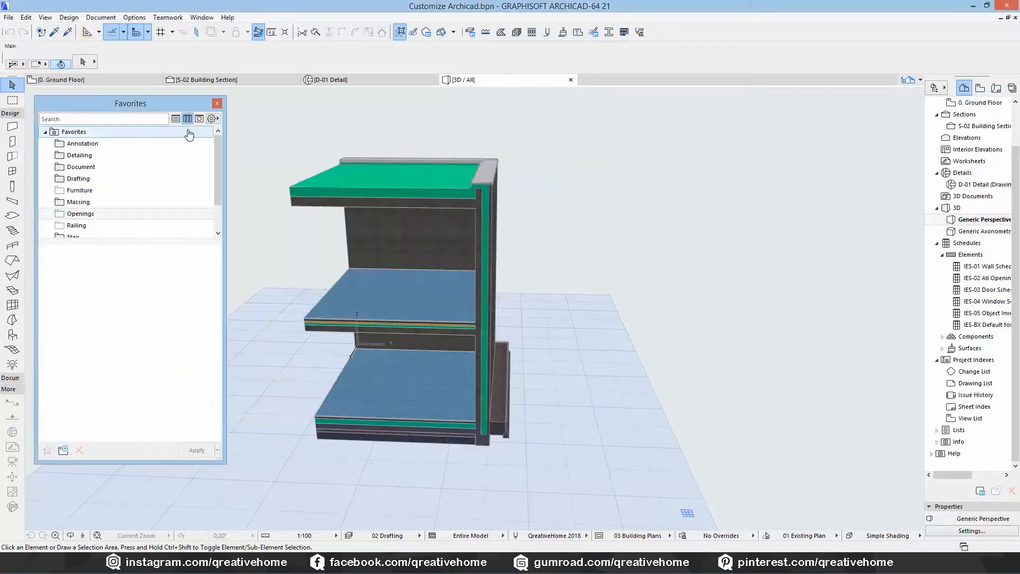
Switch the favorites to list view and enlarge the folder list so every folder fits.
click(176, 118)
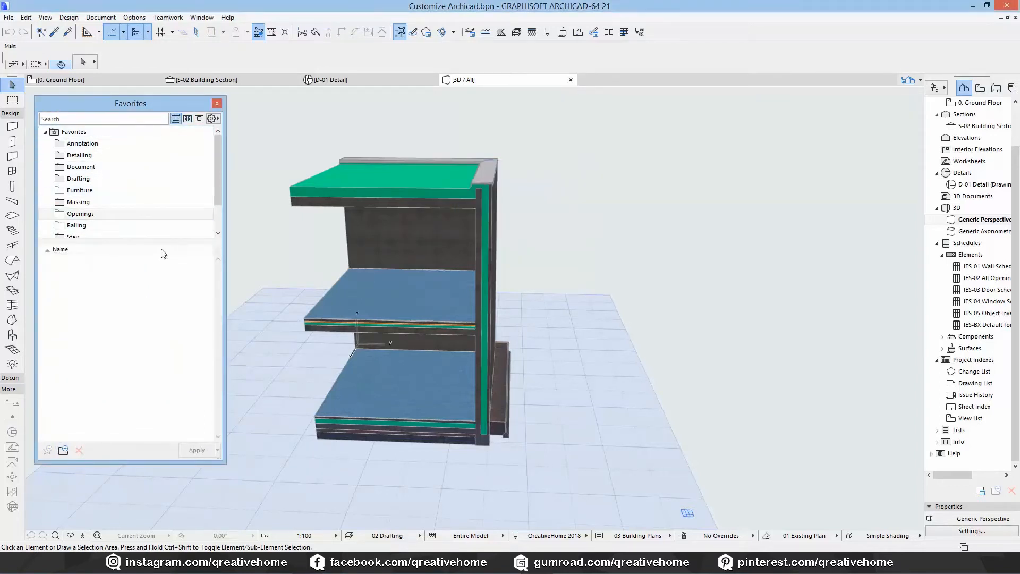
drag(155, 240, 136, 326)
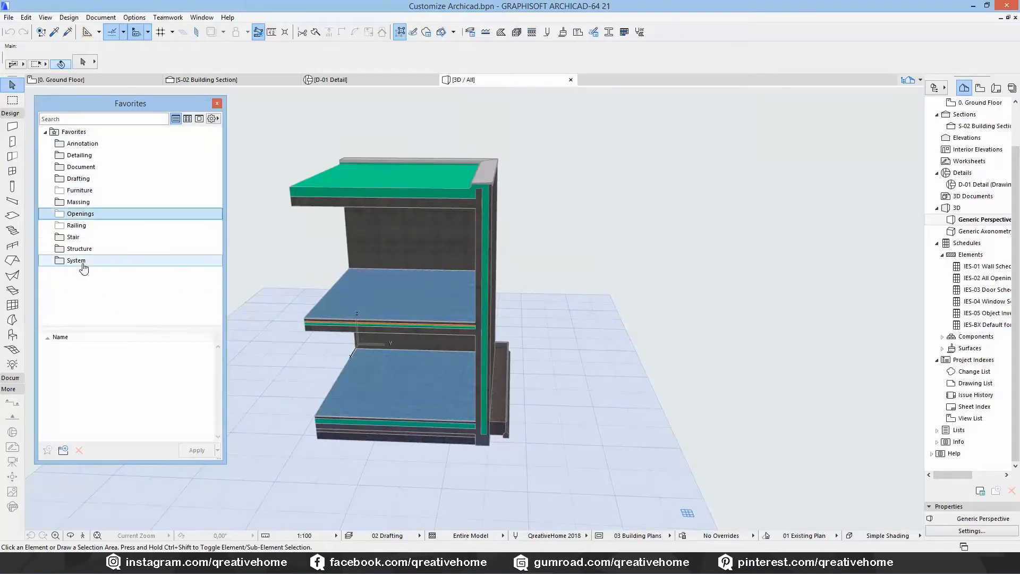
click(77, 261)
click(85, 250)
Delete the System and Structure folders together with the favorites inside them.
click(85, 260)
right_click(88, 264)
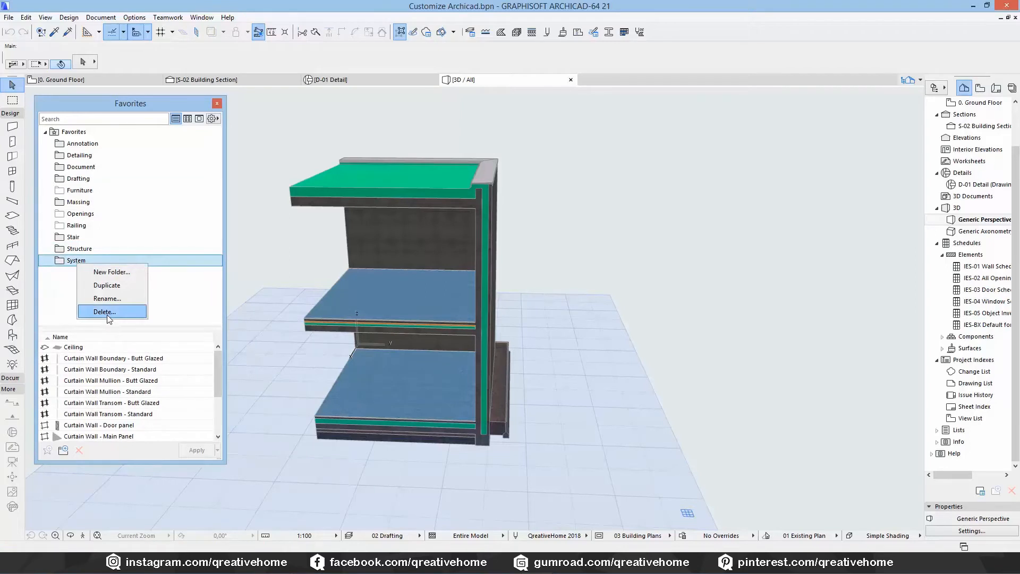
click(98, 313)
click(567, 216)
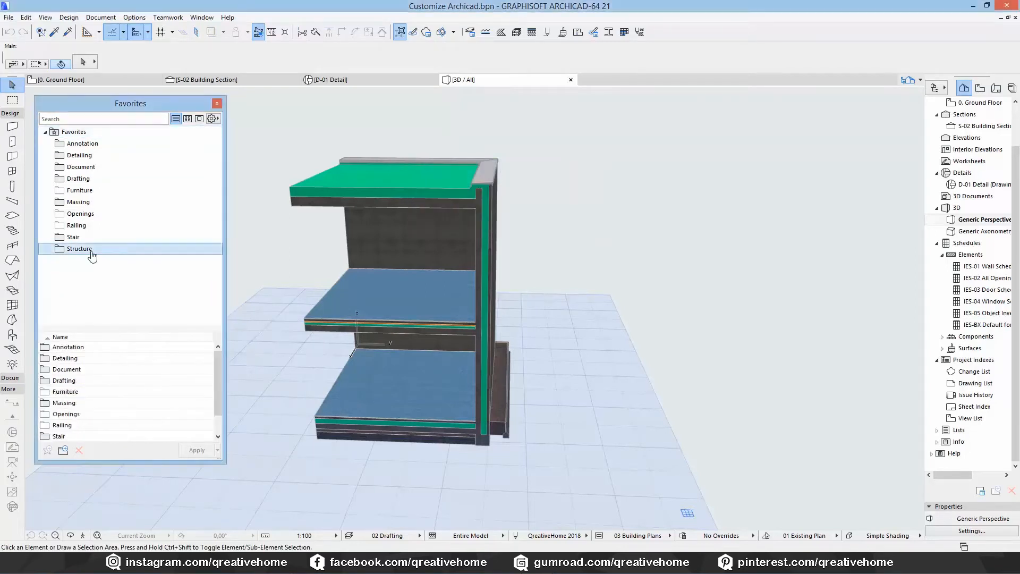
right_click(91, 249)
click(119, 299)
click(569, 216)
Delete the Stair folder with its favorites and the empty Railing folder.
click(103, 237)
click(100, 224)
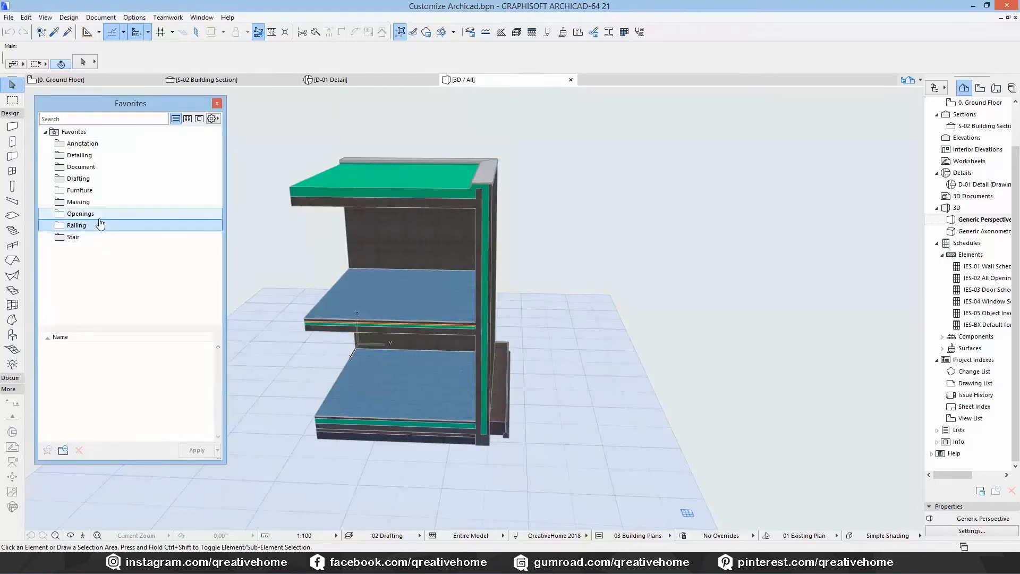
click(99, 237)
right_click(90, 238)
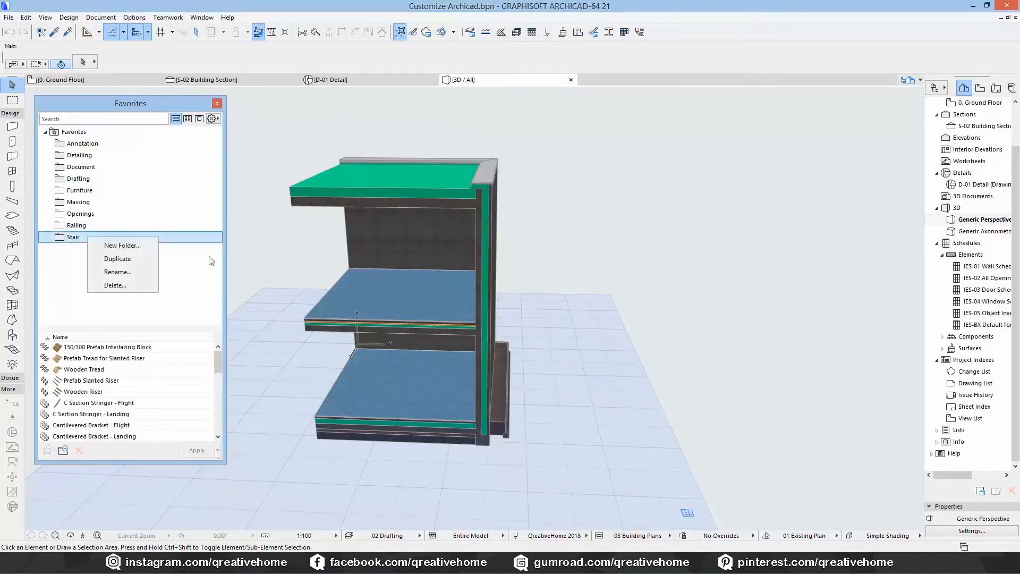
click(135, 286)
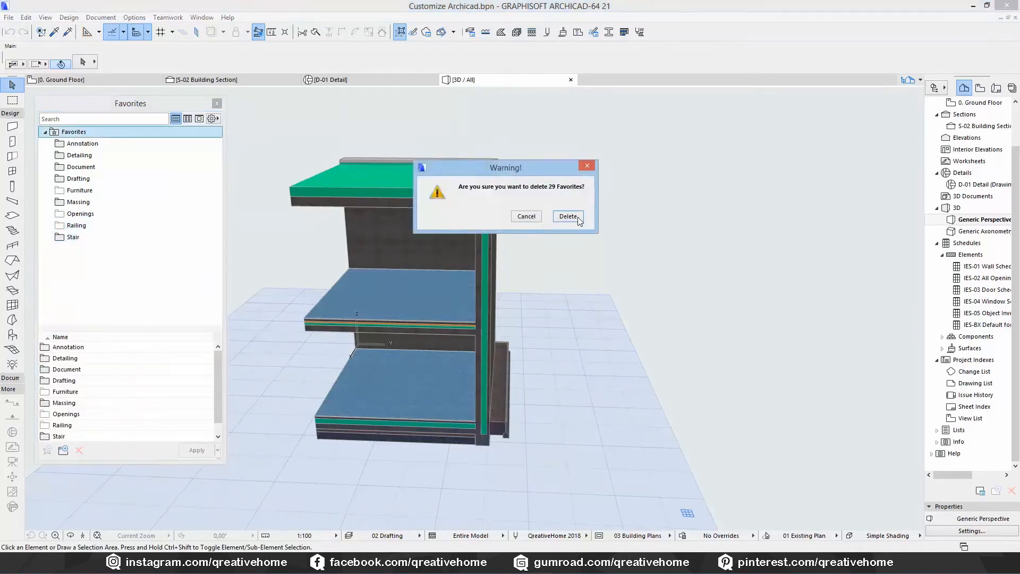
click(578, 218)
right_click(120, 228)
click(141, 271)
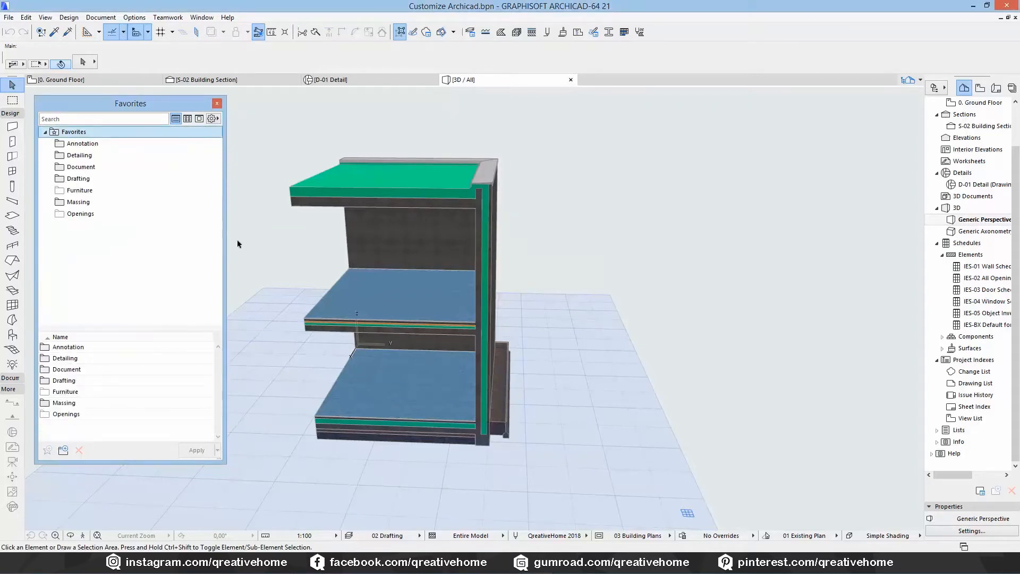
Delete the empty Openings folder and the Massing folder with its favorites.
right_click(84, 217)
click(114, 263)
right_click(85, 204)
click(112, 252)
click(563, 218)
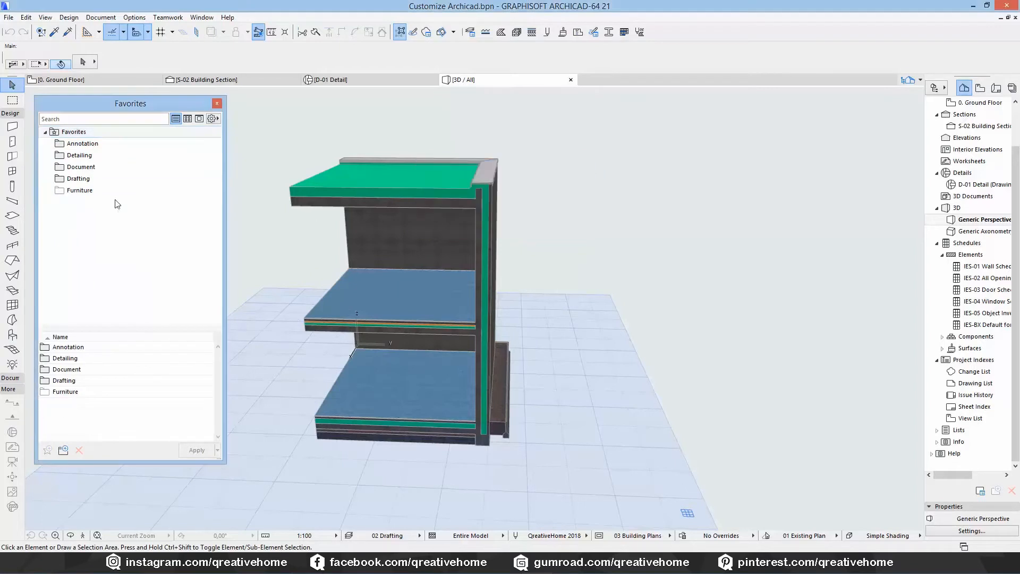
Delete the empty Furniture folder and the Drafting folder together with its favorites.
right_click(95, 192)
click(85, 190)
right_click(90, 192)
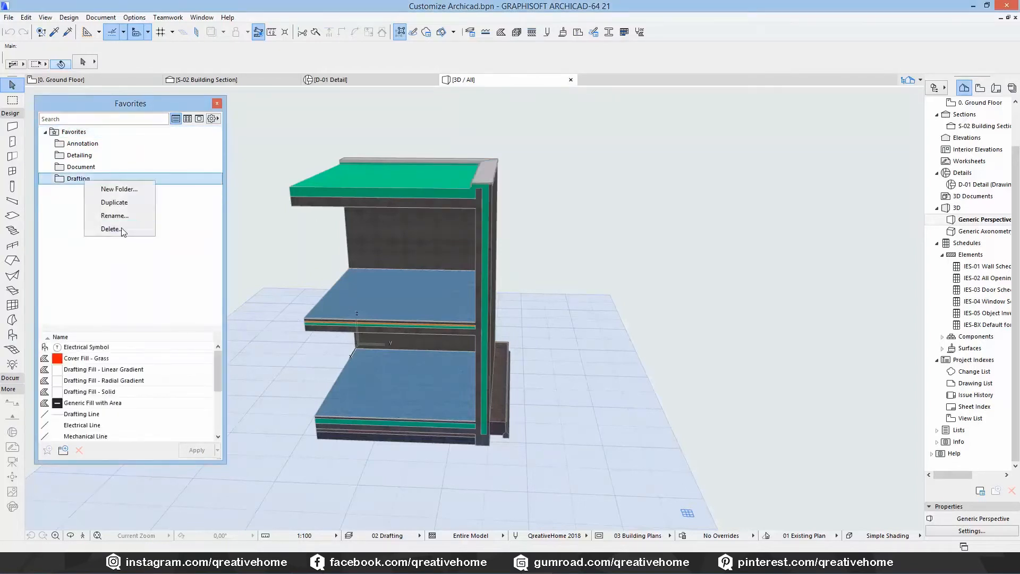
click(122, 239)
click(565, 215)
Delete the Document and Detailing folders together with the favorites inside them.
right_click(88, 168)
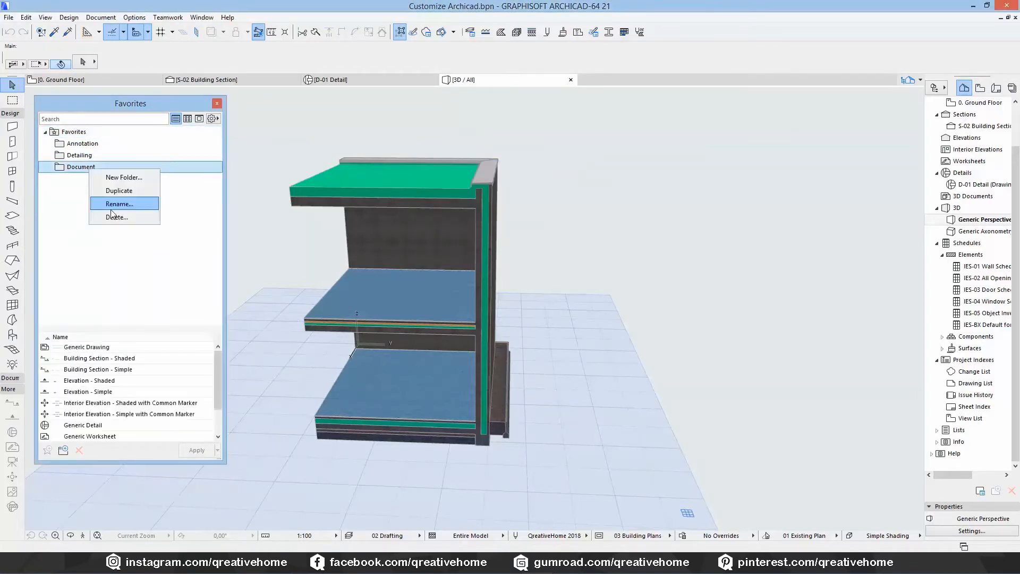
click(118, 218)
click(565, 214)
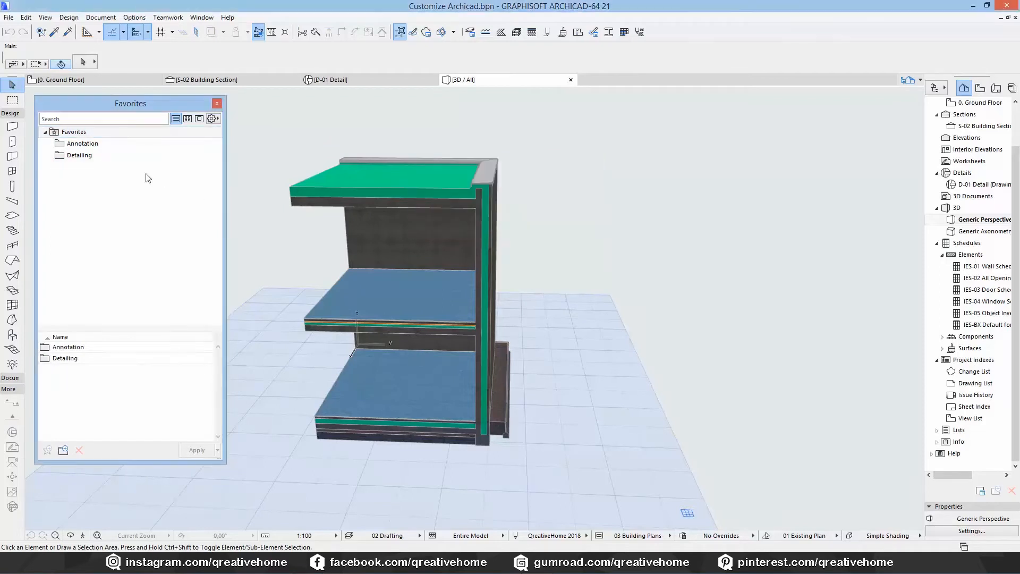
right_click(99, 158)
click(127, 209)
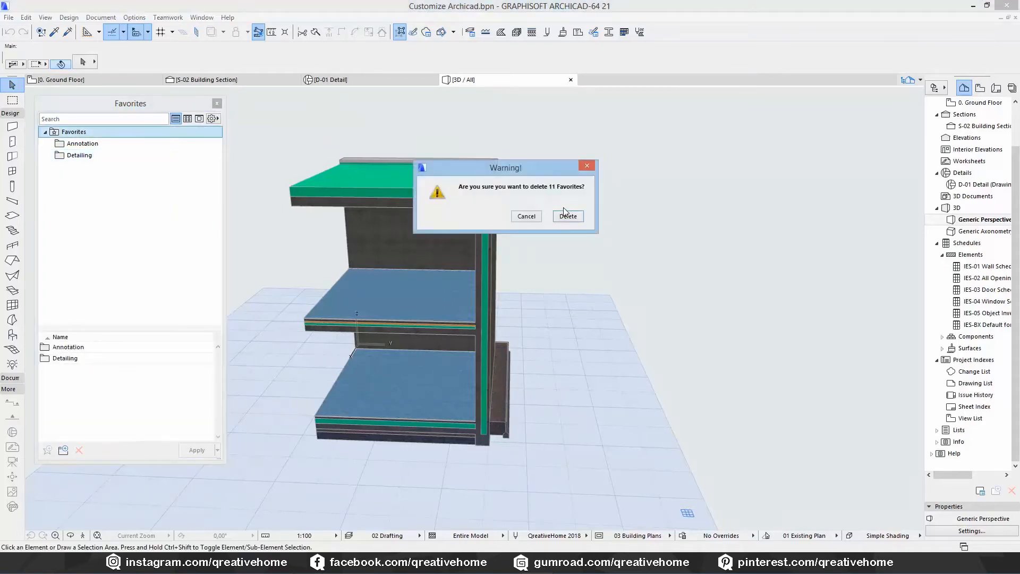
click(567, 217)
Delete the Annotation folder with all its favorites and close the Favorites palette.
click(99, 145)
right_click(99, 145)
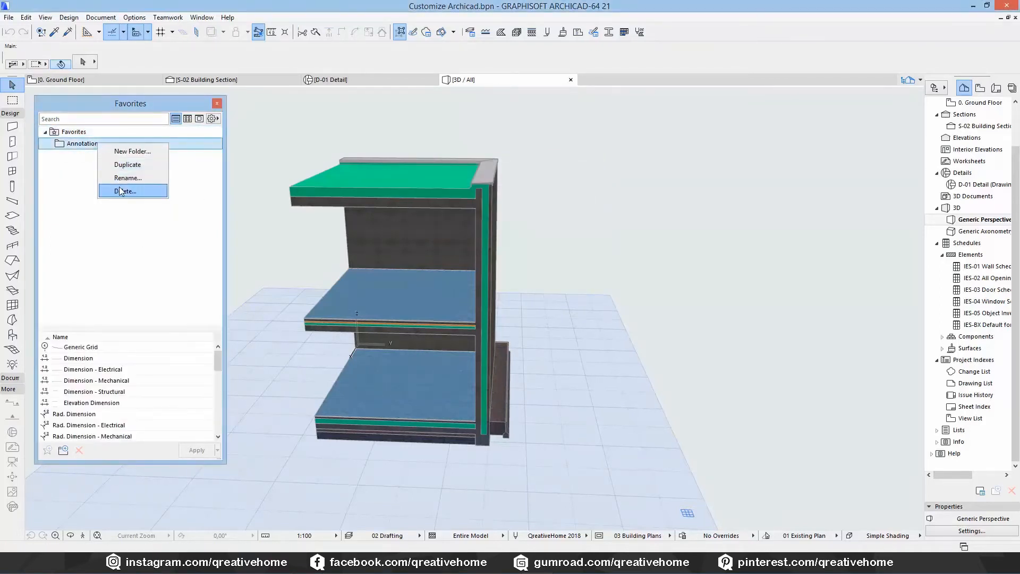
click(127, 192)
click(568, 216)
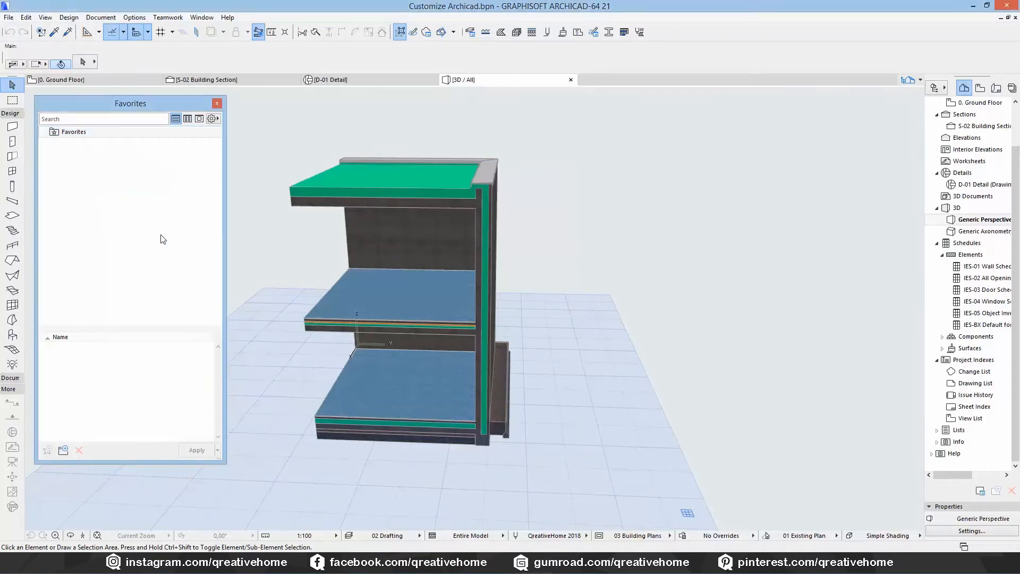
click(217, 104)
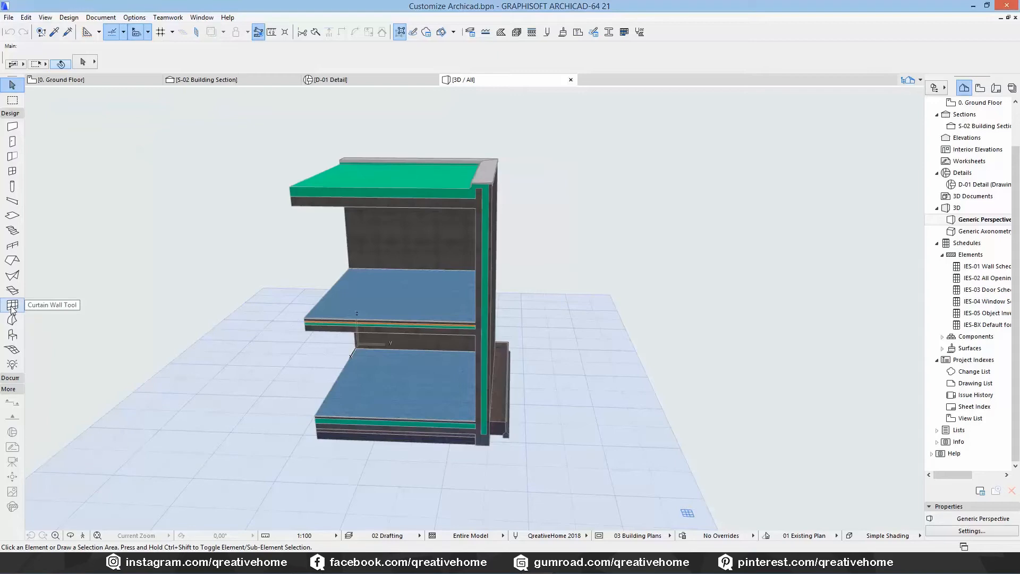
Set the default window to Schueco_AWS75SIPlus_DoubleCasementWindow from the linked Schueco_AWS_75_SI_plus_inward_opening.lcf library.
double_click(12, 170)
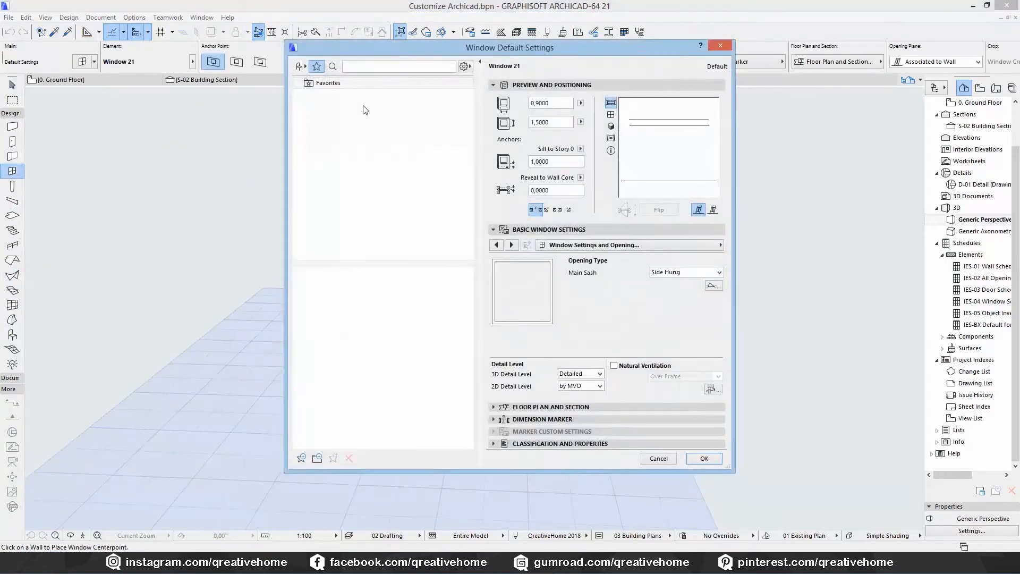
click(301, 67)
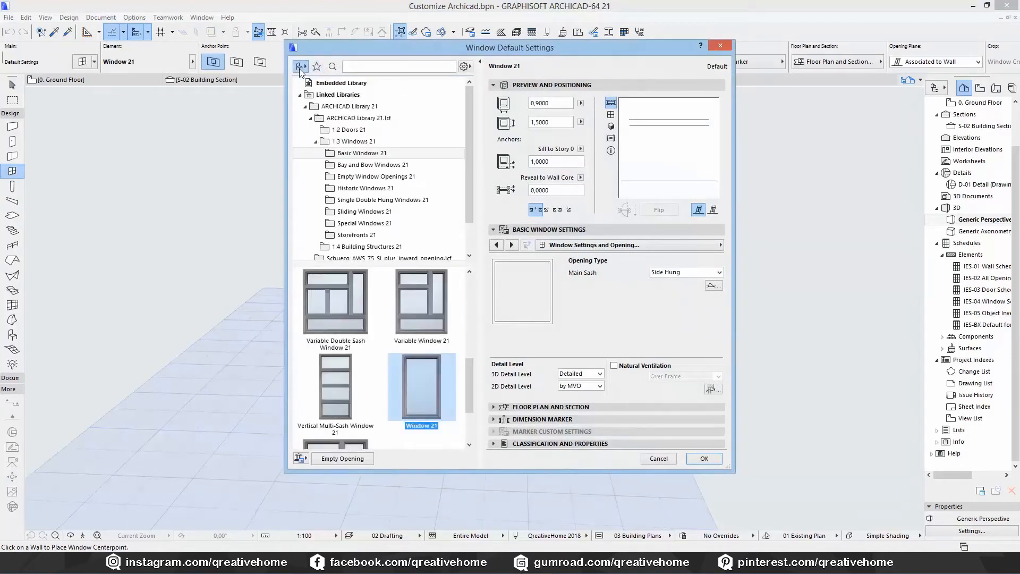
click(366, 234)
scroll(390, 241, down, 1)
click(390, 223)
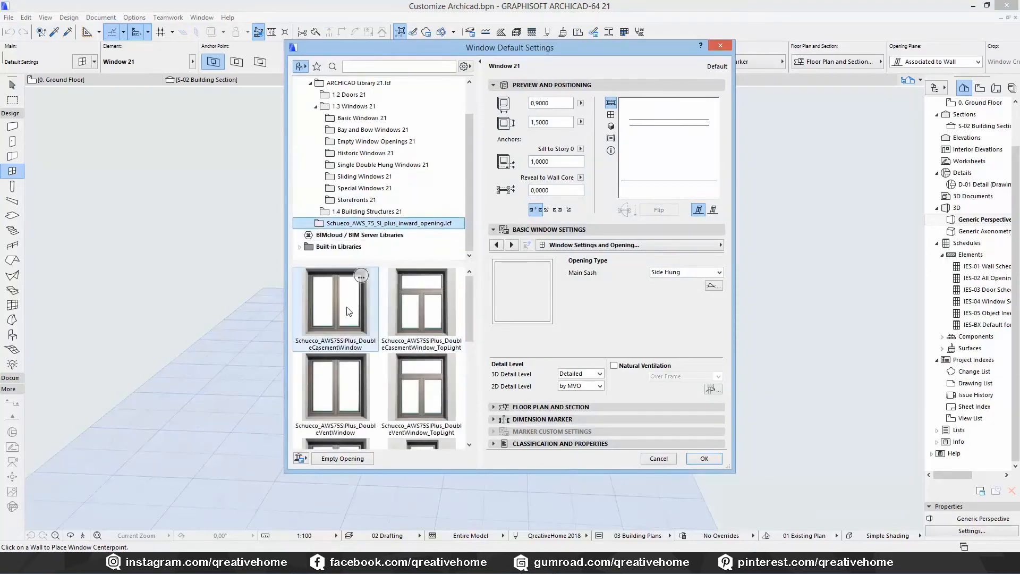
click(349, 311)
In the window's nominal sizes, set the wallhole height to 2,26 and the width to 1,51.
click(599, 261)
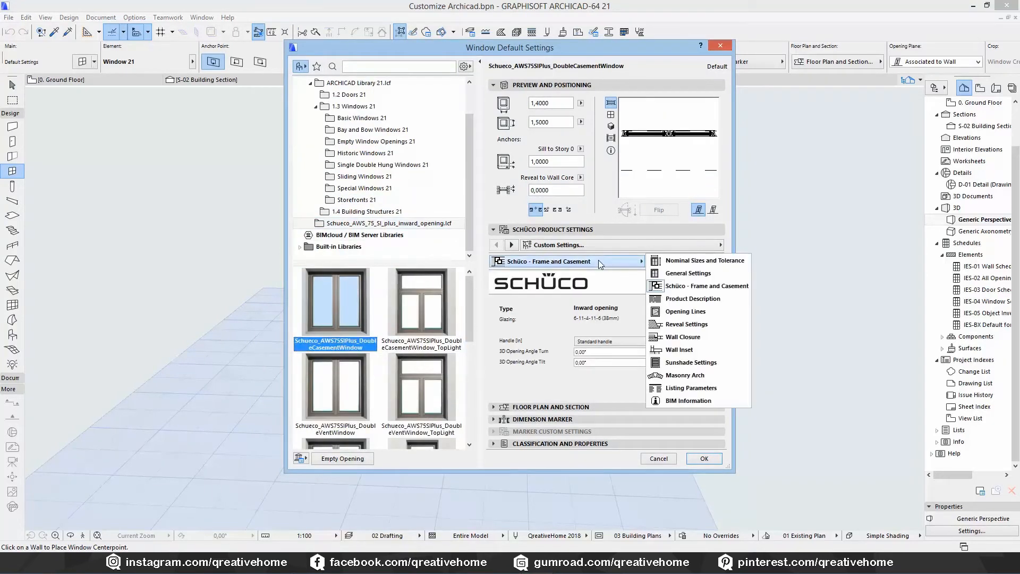
click(688, 273)
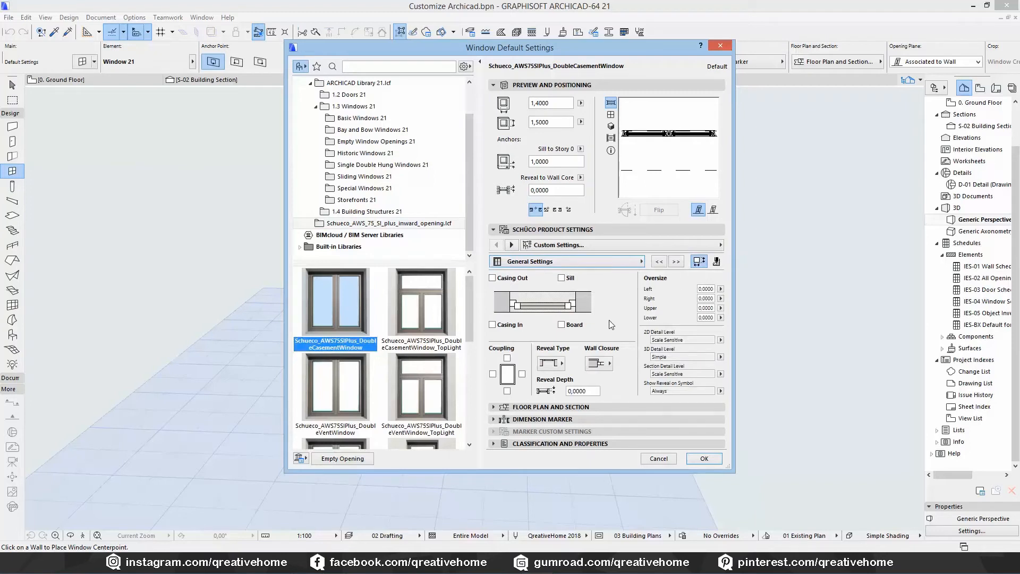
click(607, 263)
click(665, 258)
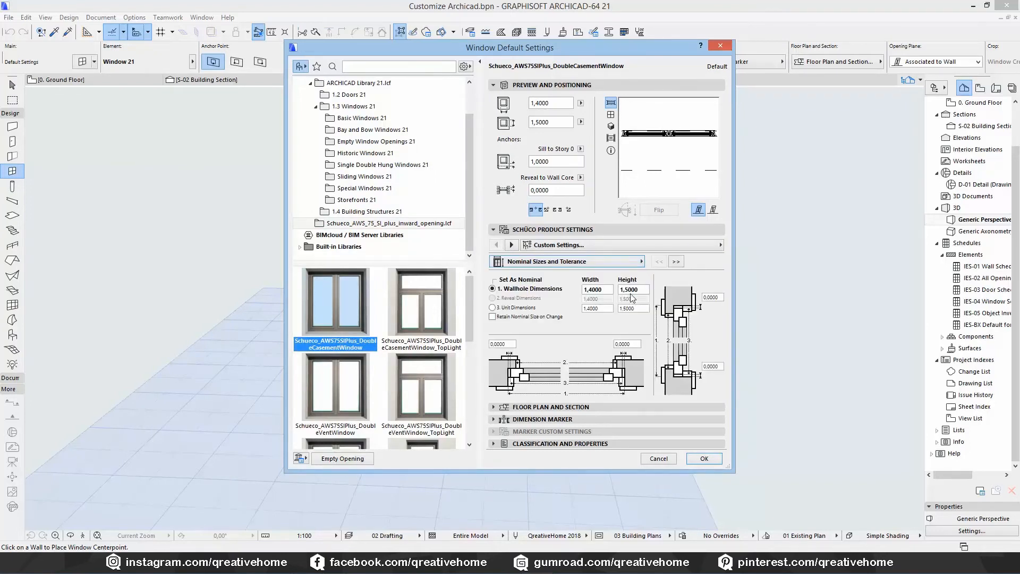
drag(637, 290, 627, 289)
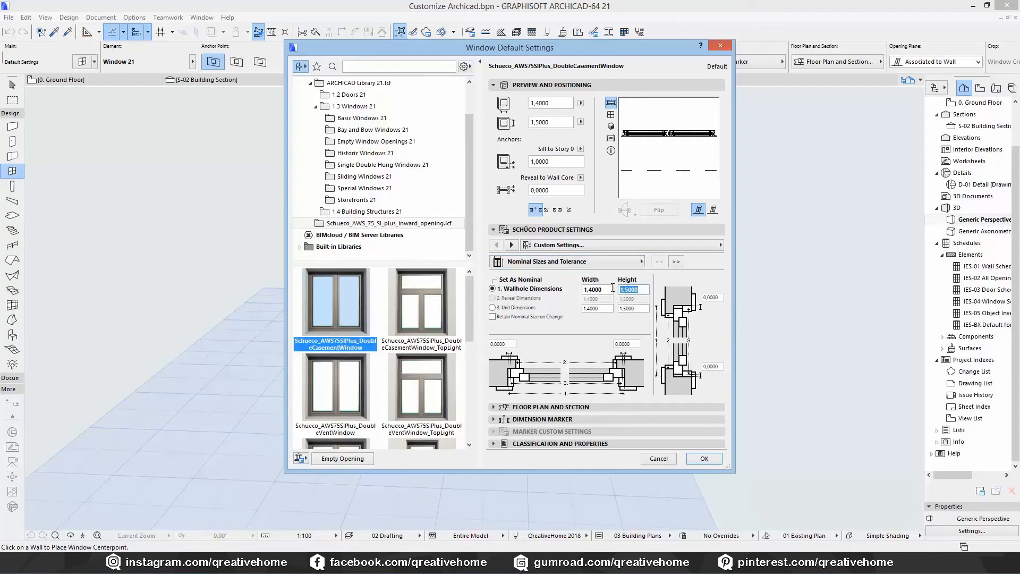
text(2)
click(603, 289)
text(1)
click(602, 322)
Set the default window's sill height to Story 0 to 0.
drag(555, 161, 499, 162)
text(0)
click(604, 212)
click(603, 243)
click(592, 249)
click(577, 264)
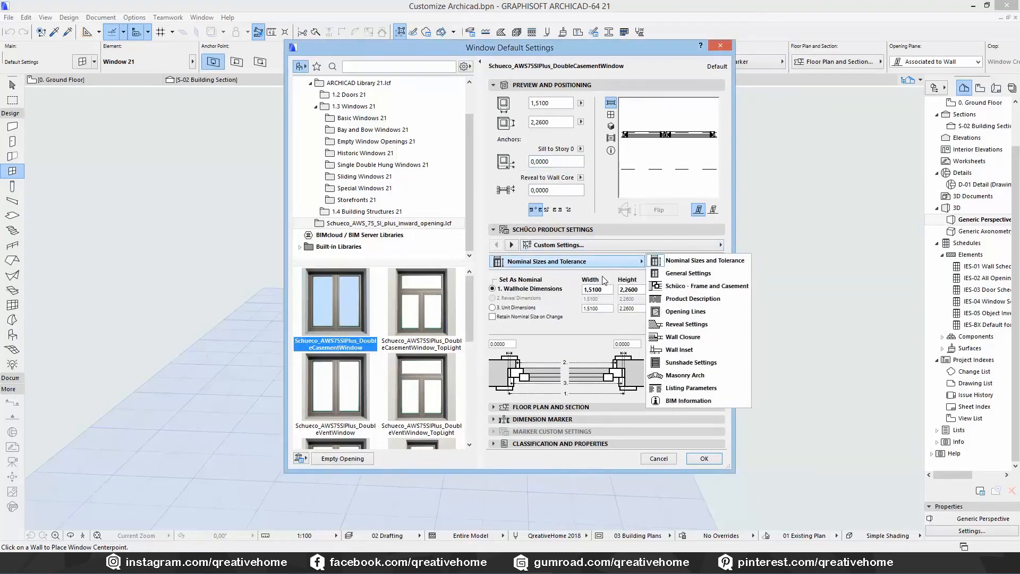
click(580, 265)
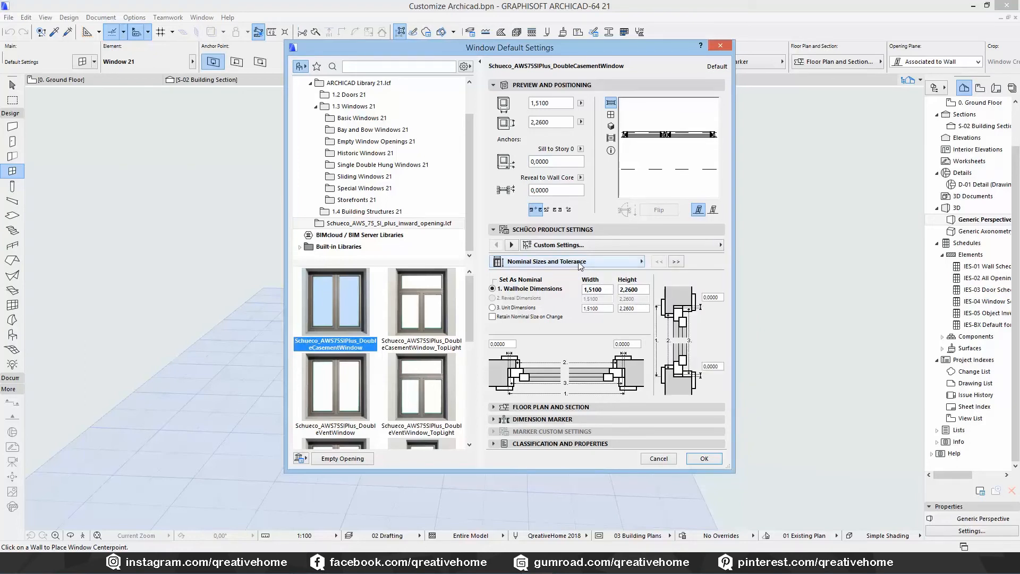
Save the window settings as a new favorite named "Schüco Window 2,26 x 1,51 Double Doors" and accept the default settings.
click(318, 67)
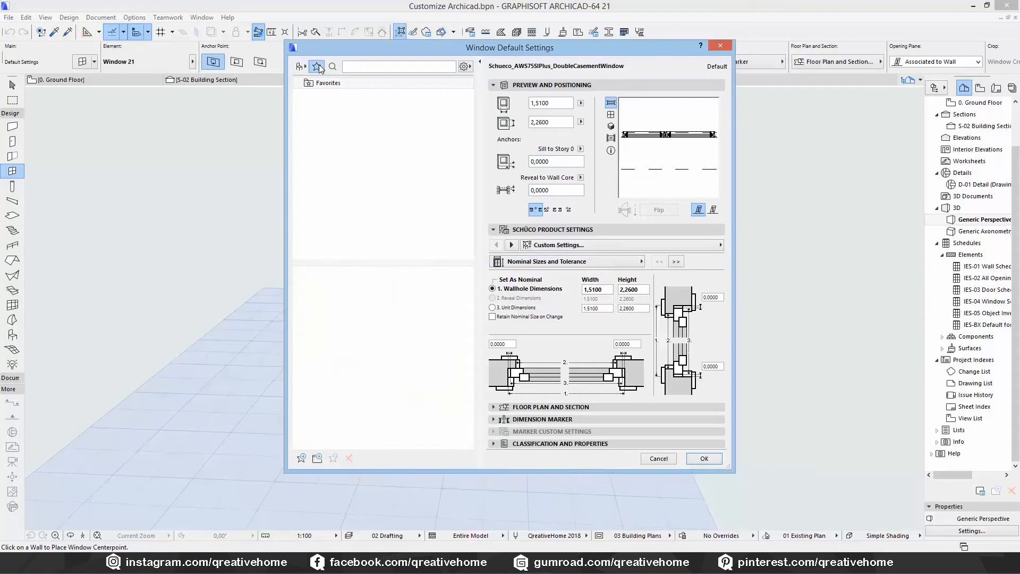
click(301, 458)
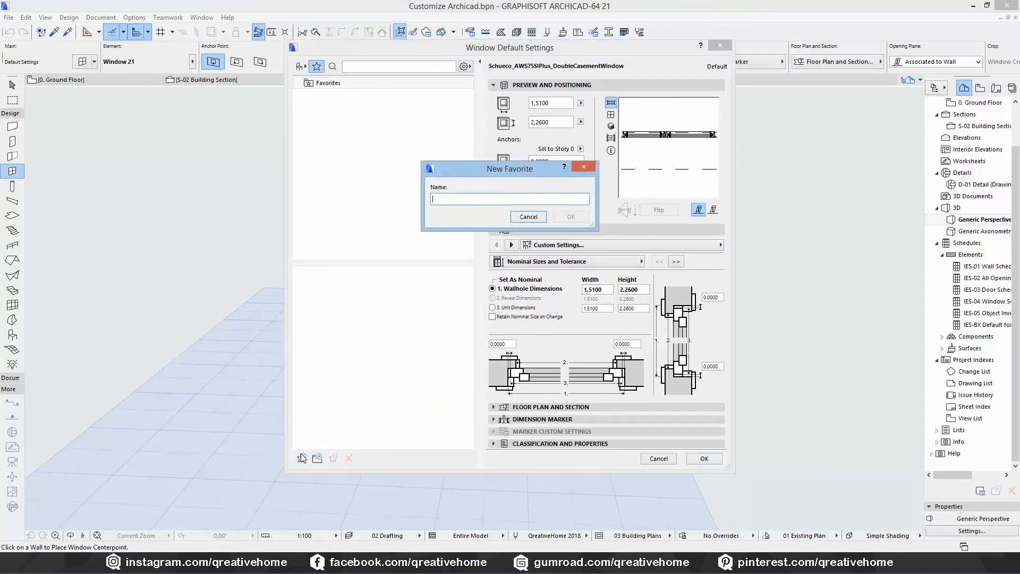
text(Sch)
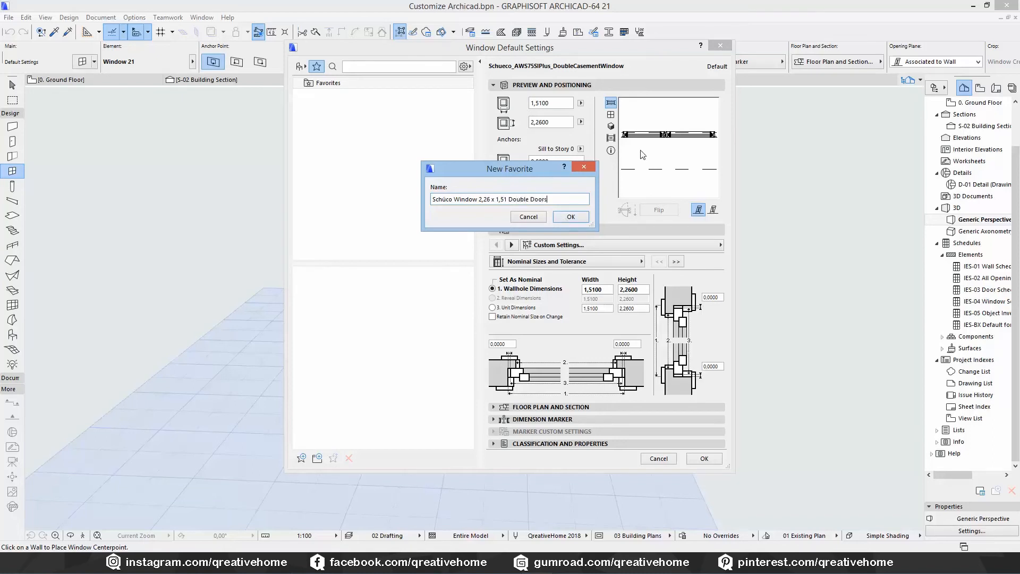
click(572, 217)
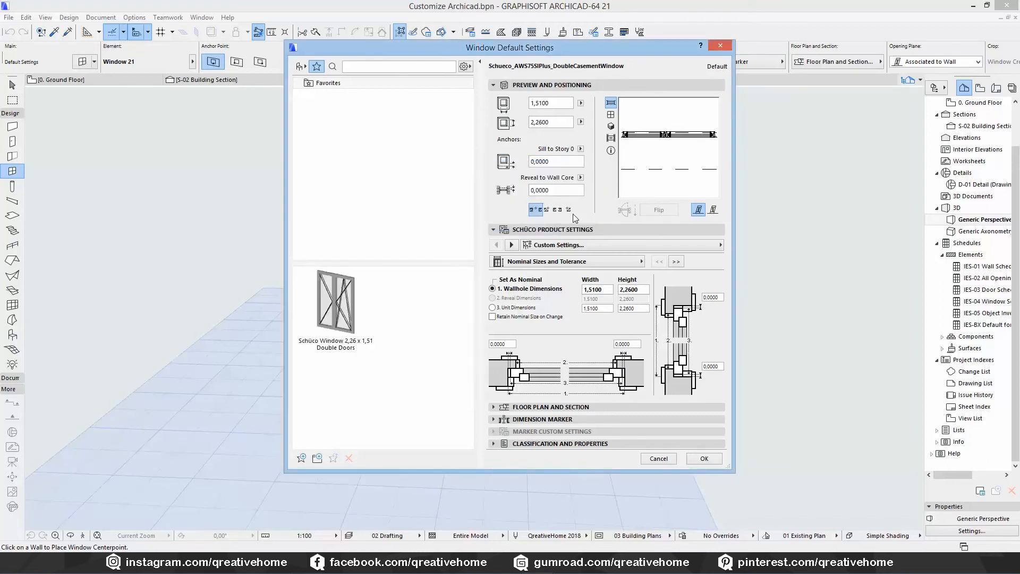
click(705, 459)
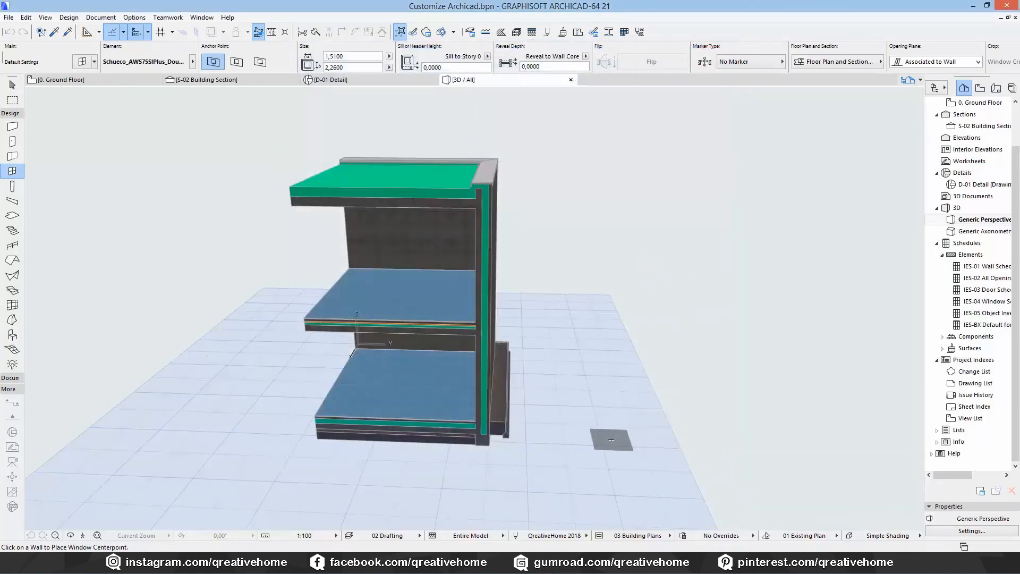
Apply the Schüco Window 2,26 x 1,51 Double Doors favorite from the Favorites palette and place it low in the outer wall.
key(Escape)
key(f)
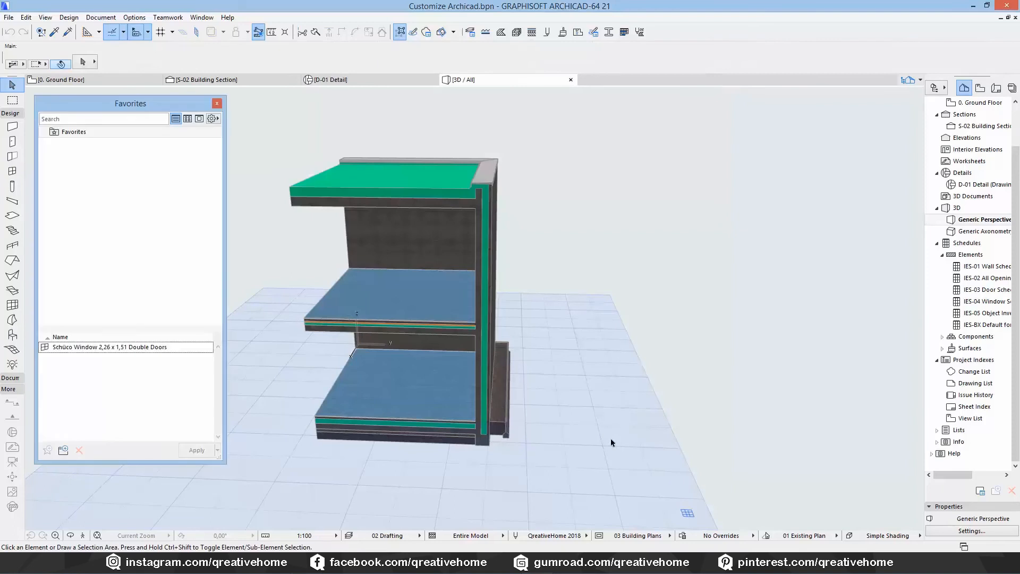
double_click(84, 347)
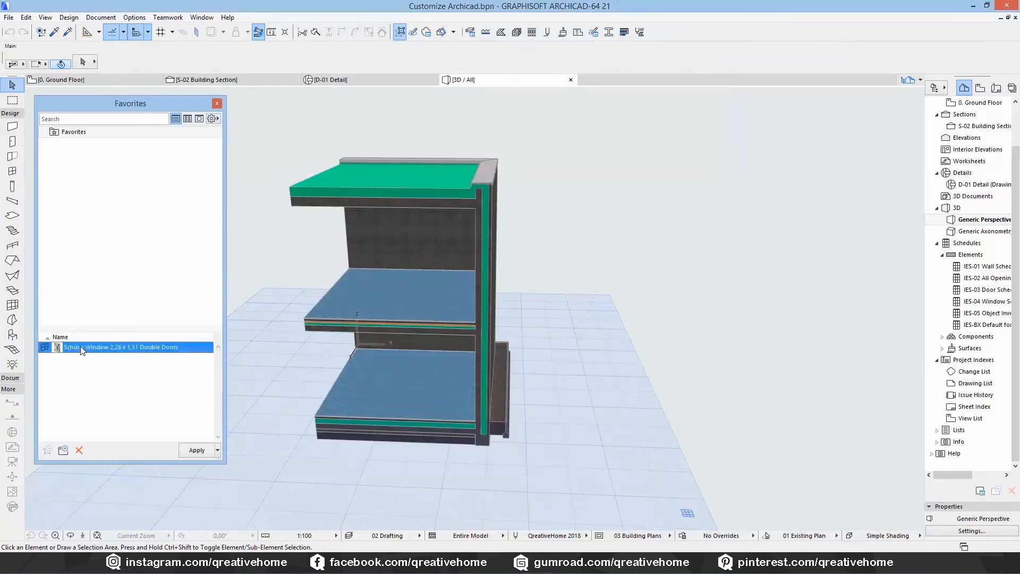
shift+middle_drag(571, 301, 498, 297)
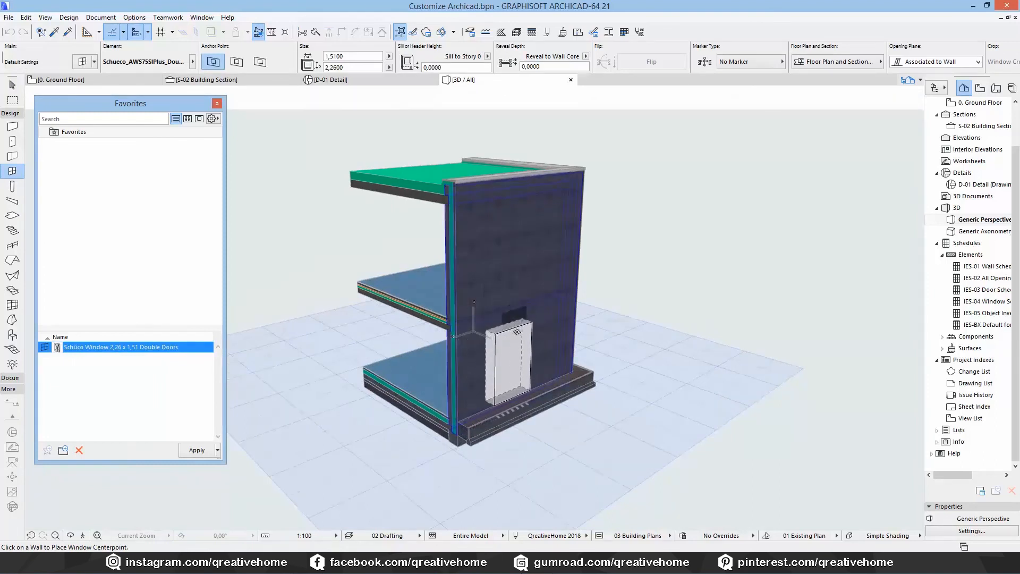
click(513, 348)
click(493, 355)
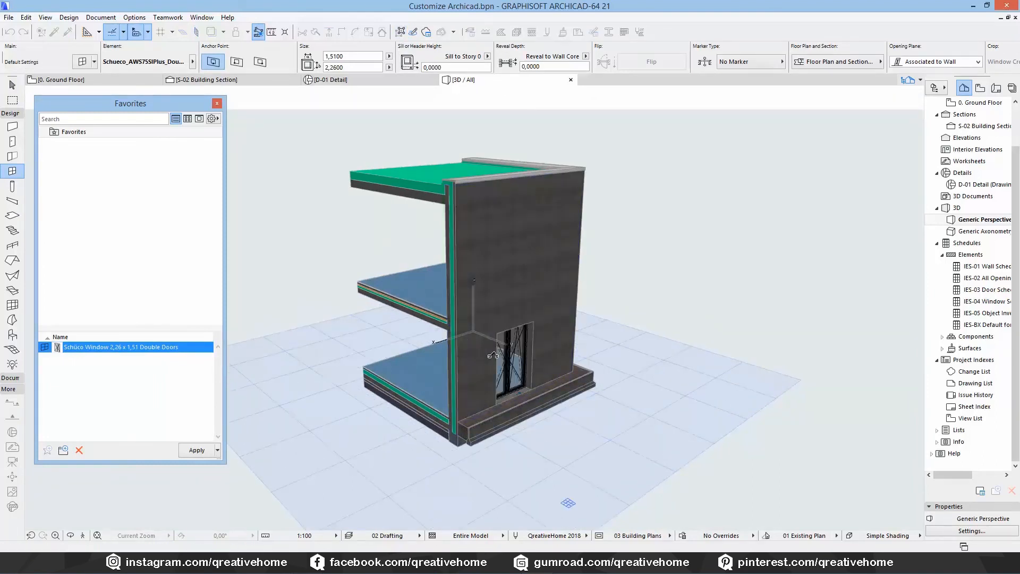
key(Escape)
shift+middle_drag(590, 373, 428, 396)
scroll(527, 400, up, 4)
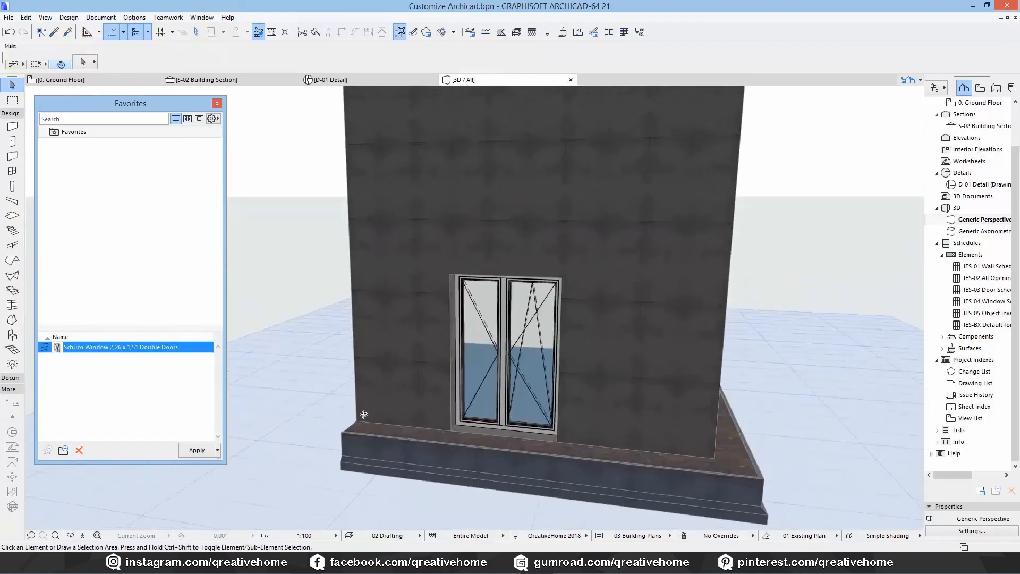